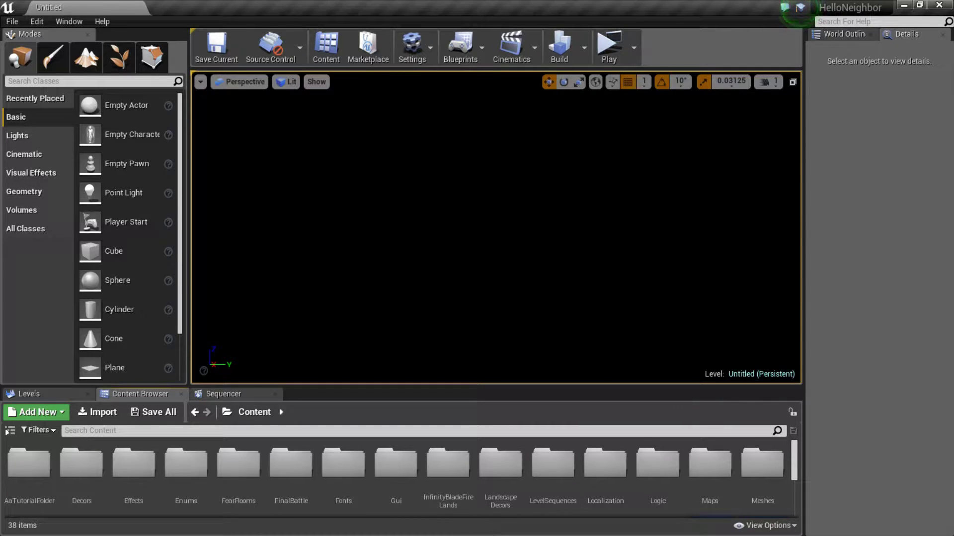
Step: Switch to Chrome and browse the free track list and categories on Purple Planet's Horror Backgrounds page
left_click(904, 5)
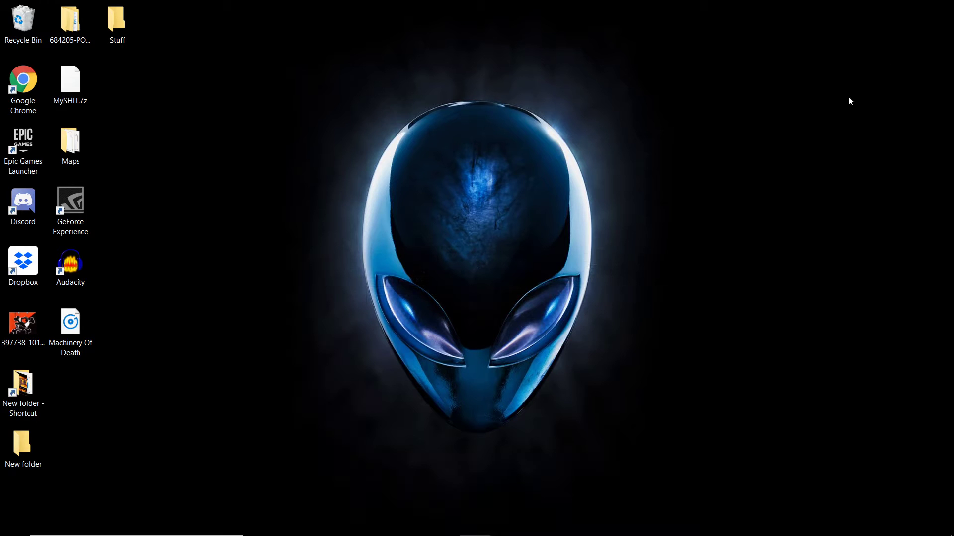
left_click(535, 526)
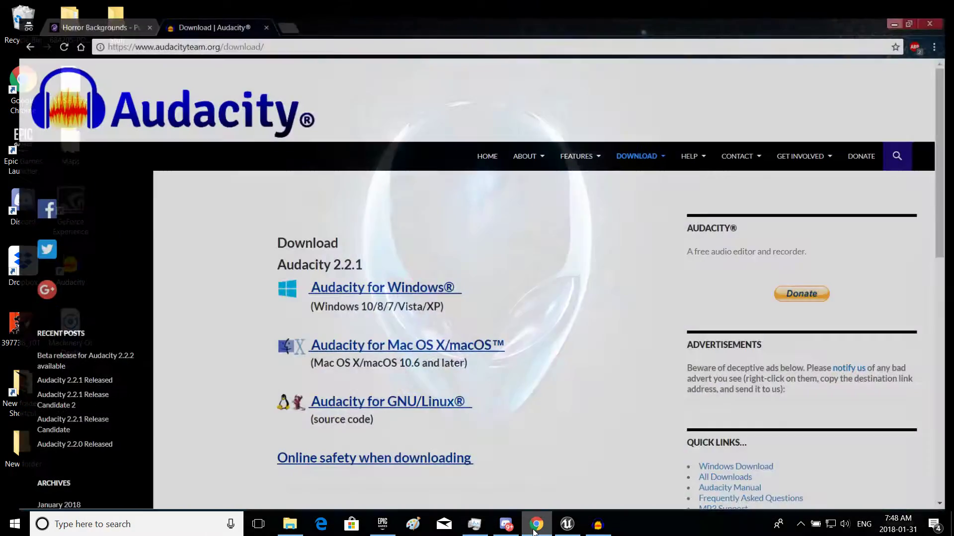
left_click(71, 6)
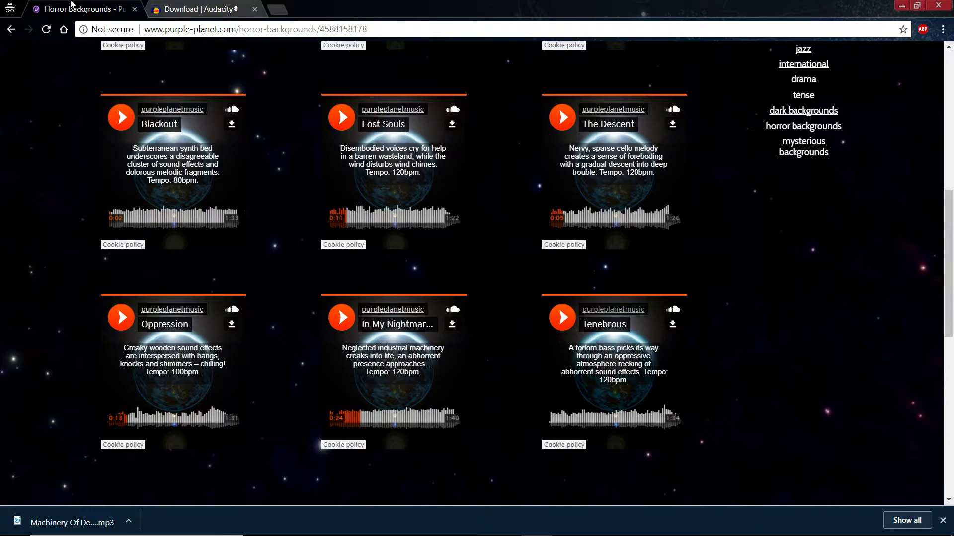
scroll(48, 128, "up", 6)
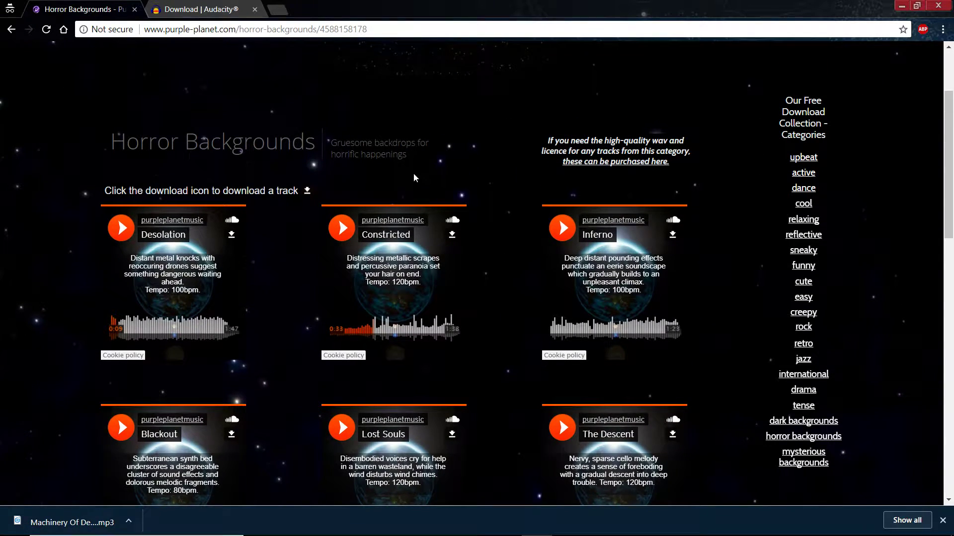
scroll(415, 178, "up", 3)
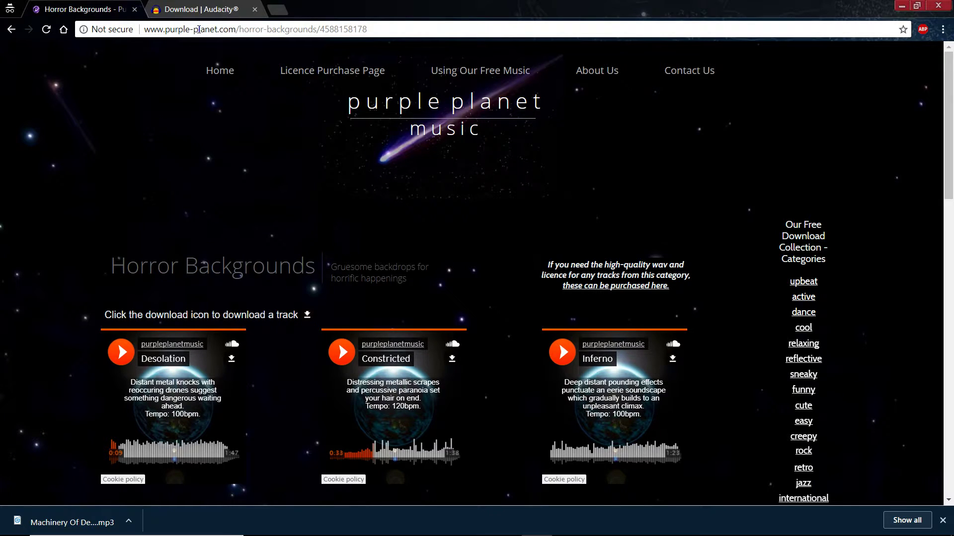
left_click(229, 31)
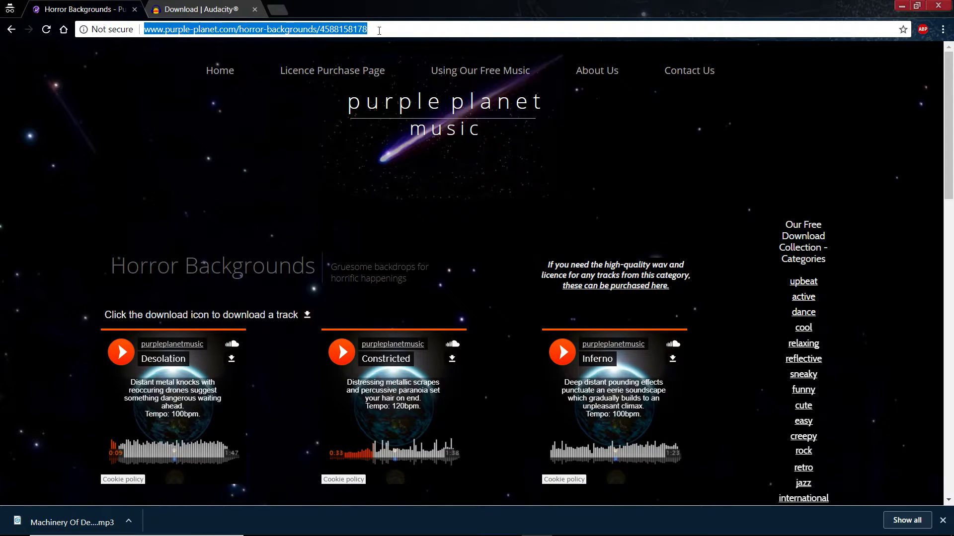
left_click_drag(379, 31, 235, 32)
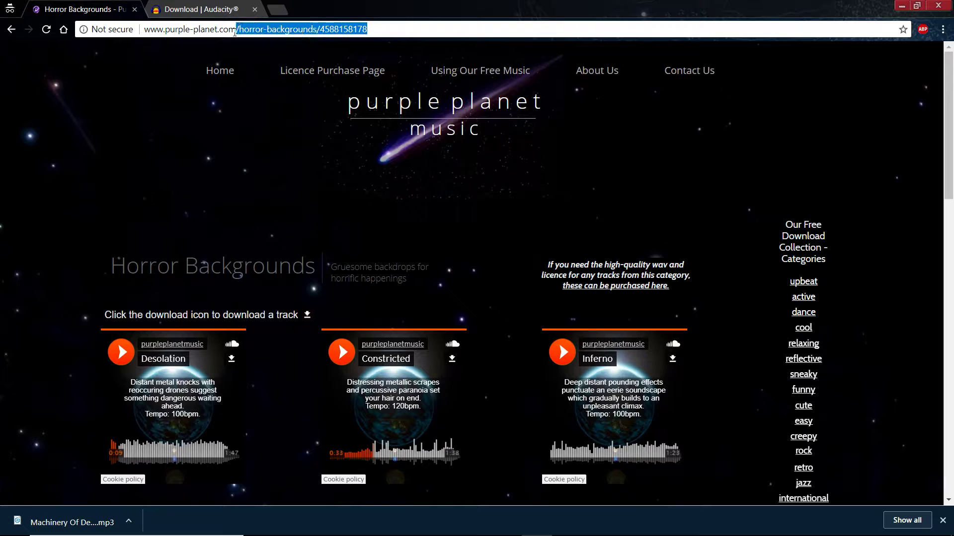
scroll(819, 162, "down", 5)
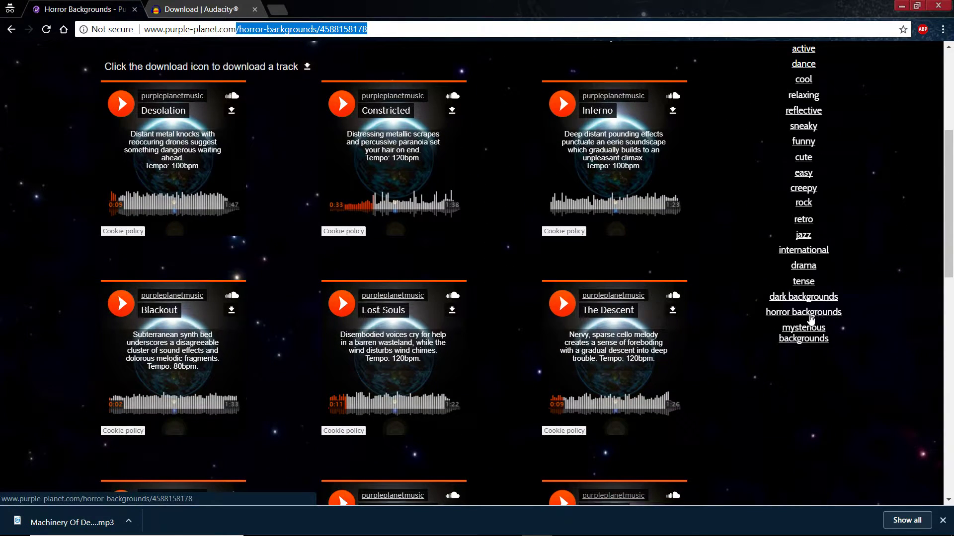
scroll(255, 327, "down", 2)
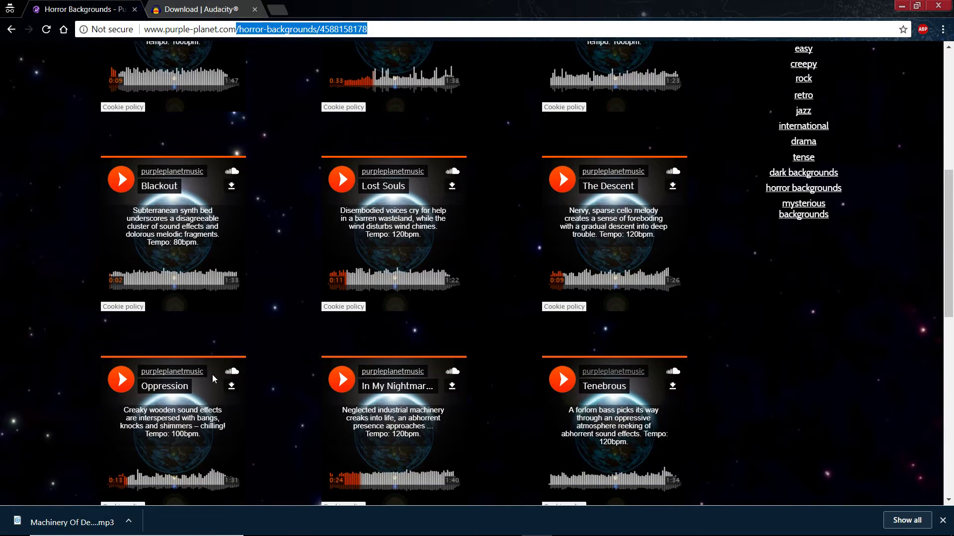
Step: Preview the Oppression track on the Horror Backgrounds page and pause it
left_click(121, 379)
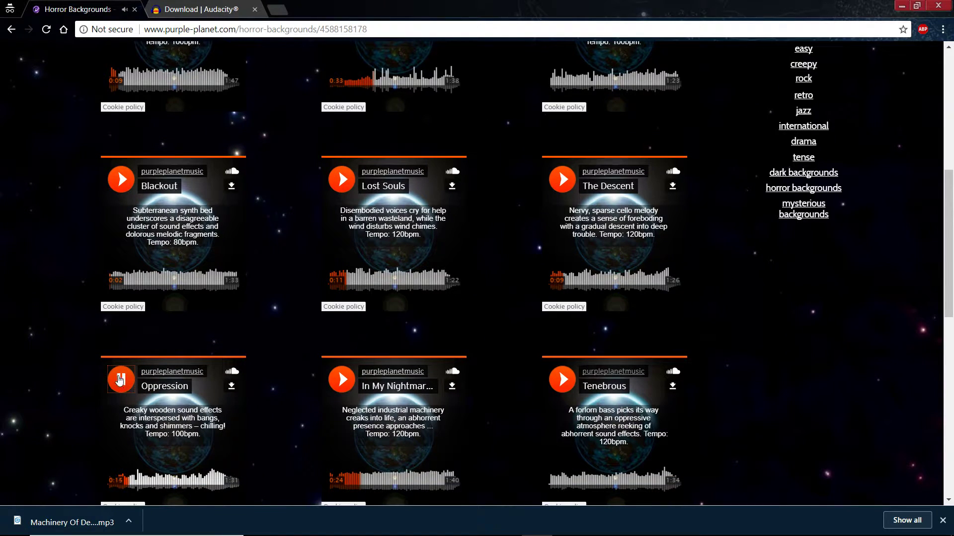
scroll(162, 383, "down", 2)
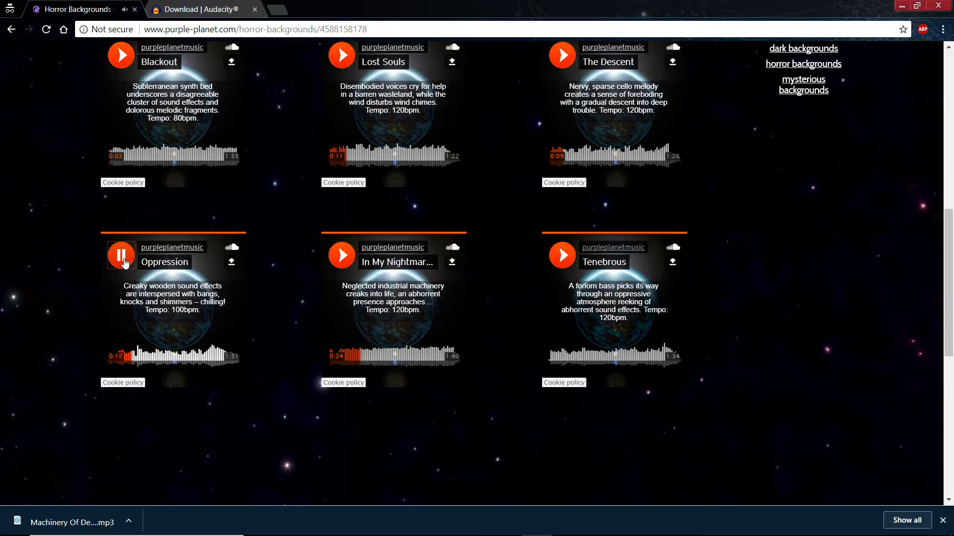
left_click(120, 255)
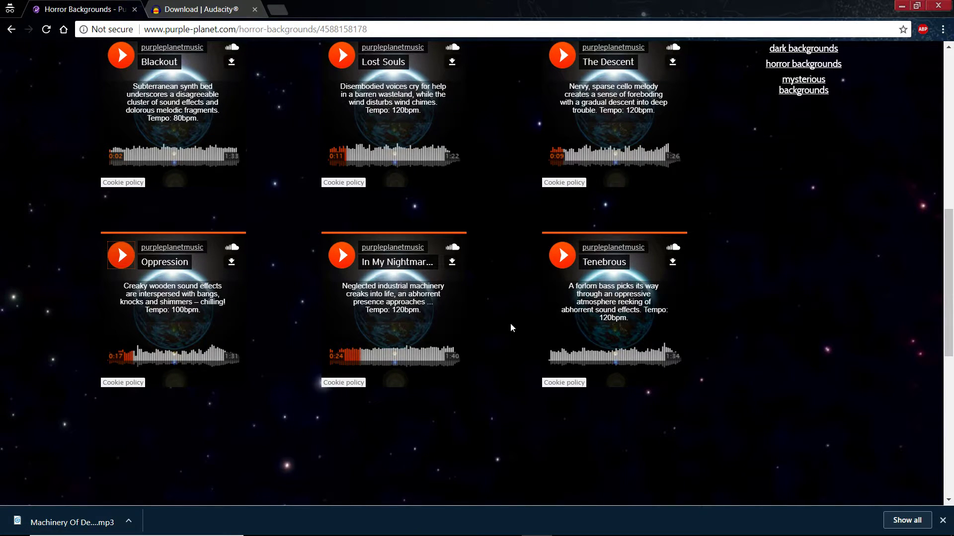
Step: Open the Using Our Free Music page and examine the credit line required for using the tracks
scroll(512, 328, "up", 10)
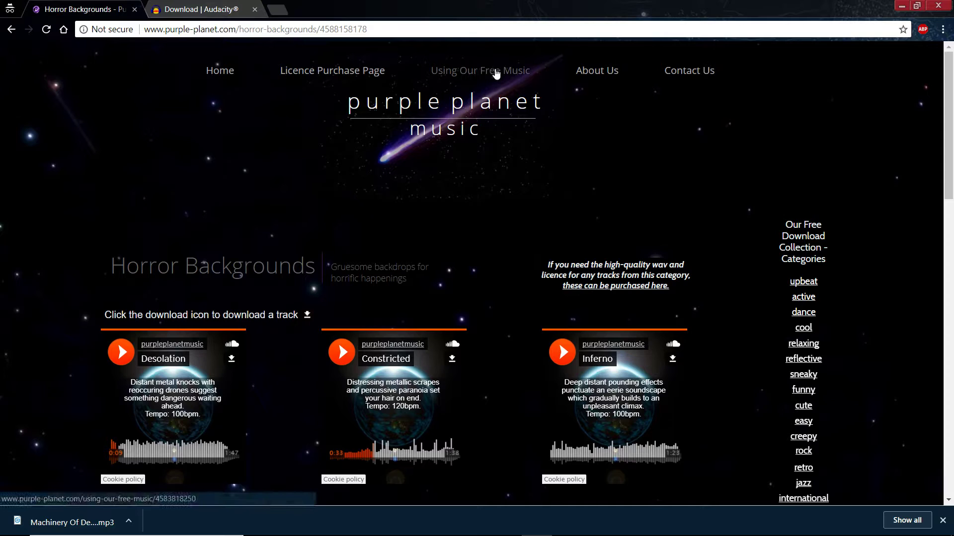
left_click(495, 72)
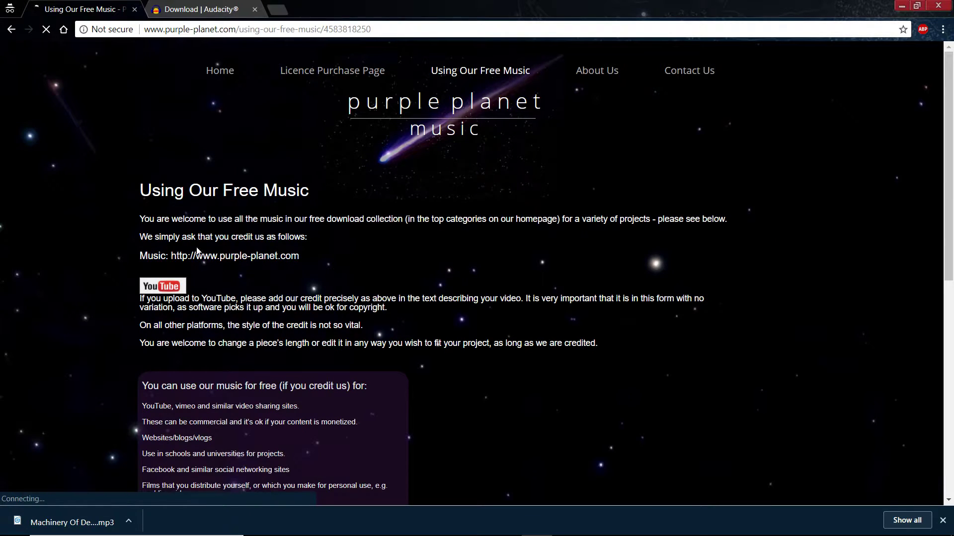
triple_click(223, 254)
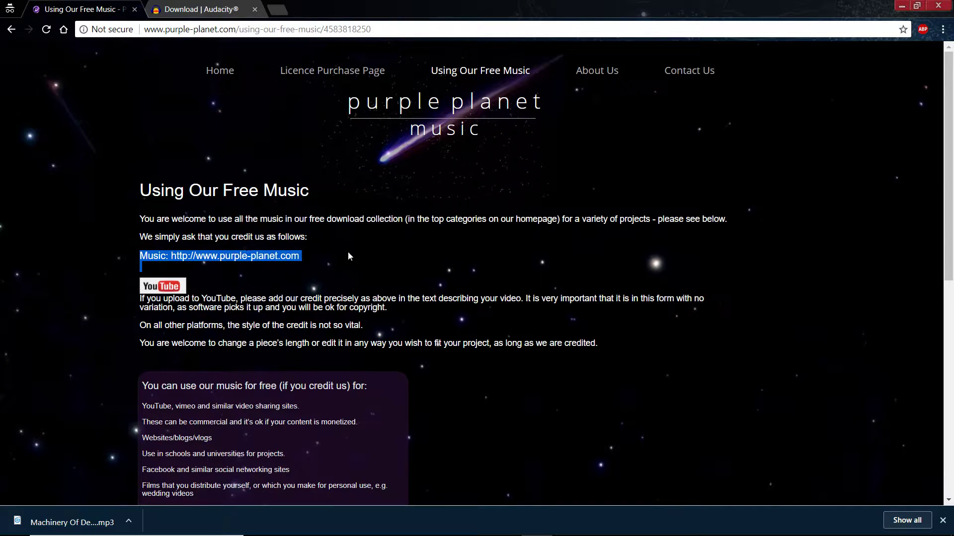
left_click(351, 256)
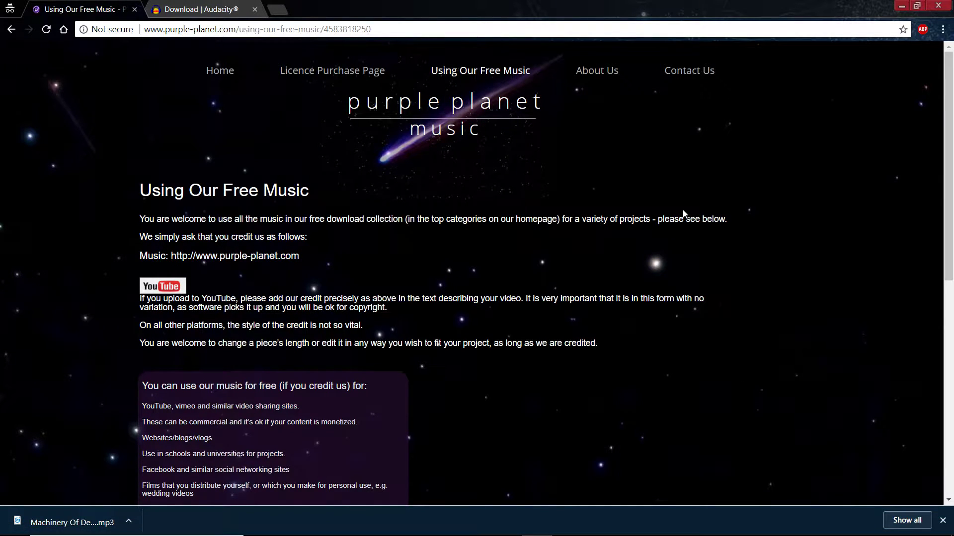
Step: View the Audacity download page and switch to the Audacity window with the Machinery Of Death track
left_click(210, 10)
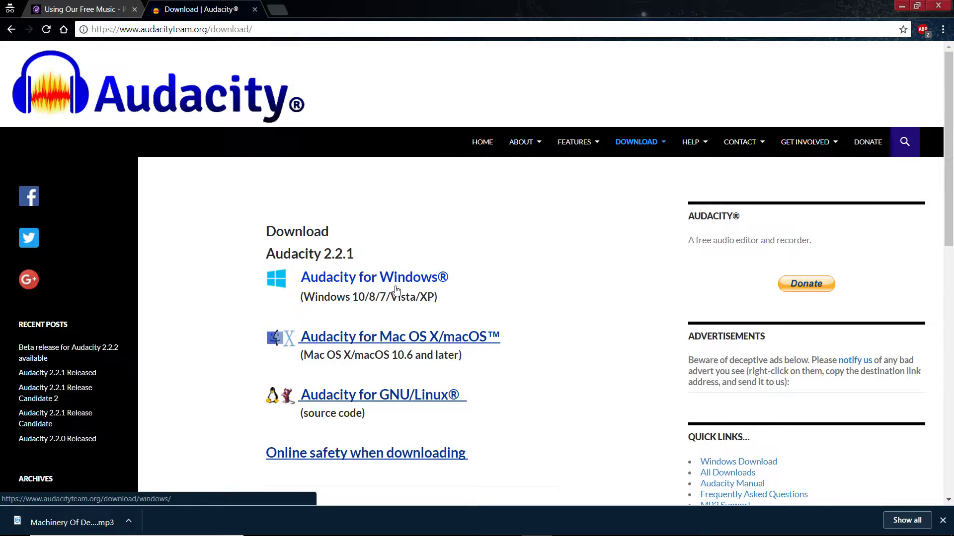
left_click(902, 6)
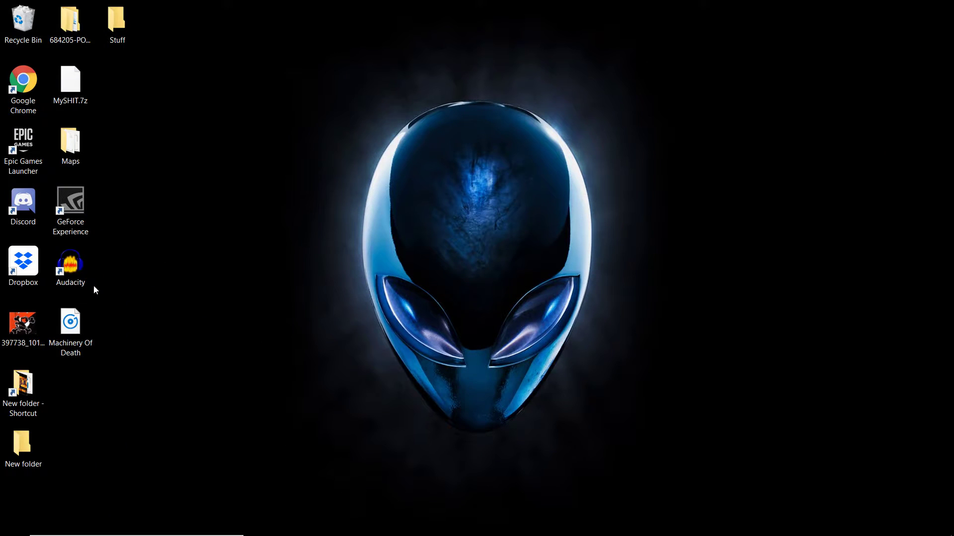
left_click(82, 276)
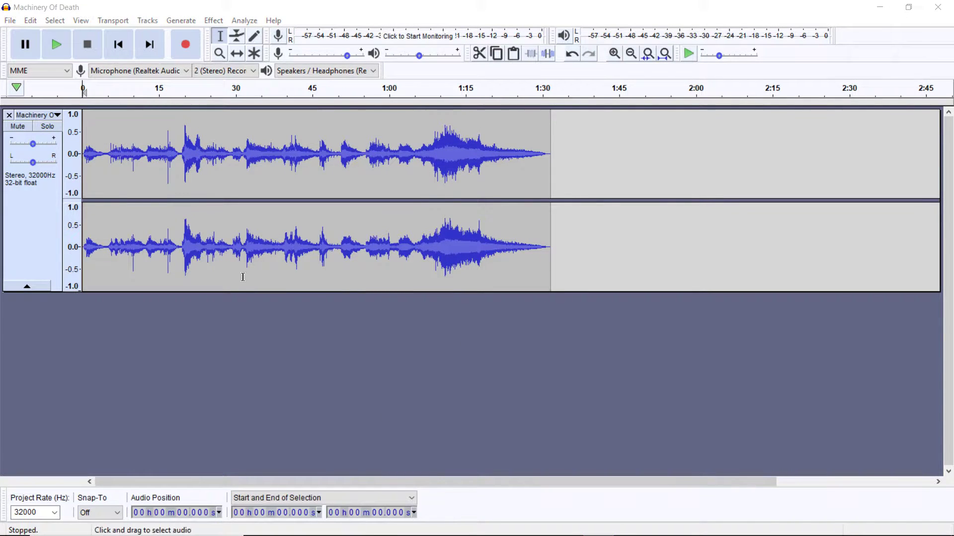
Step: Check the file type of the Machinery Of Death track in the Downloads folder and return to Audacity
left_click(289, 525)
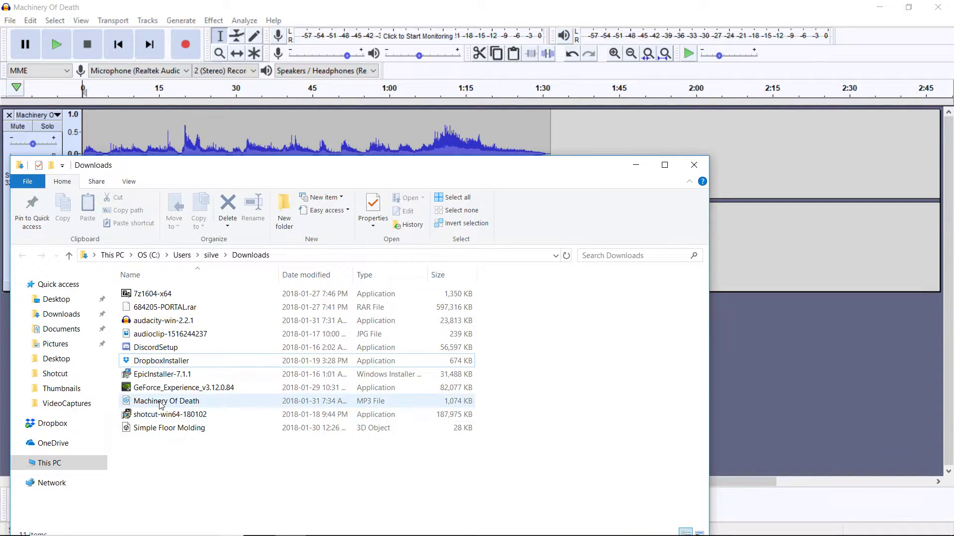
left_click(164, 402)
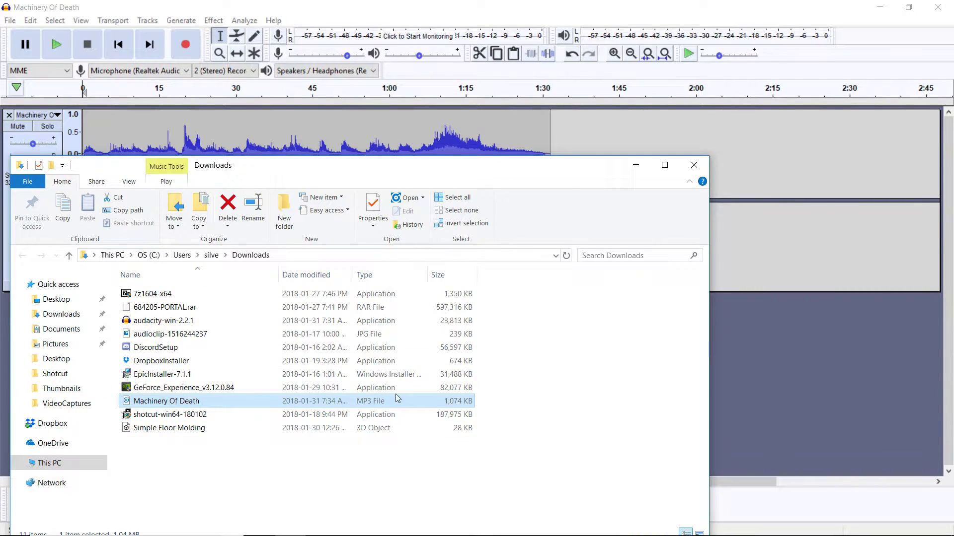
left_click_drag(378, 405, 292, 400)
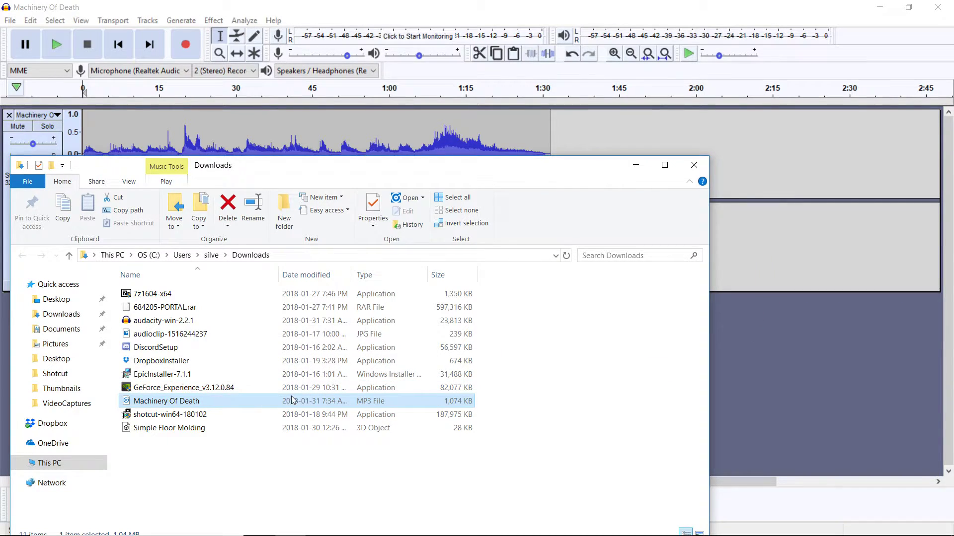
left_click(635, 165)
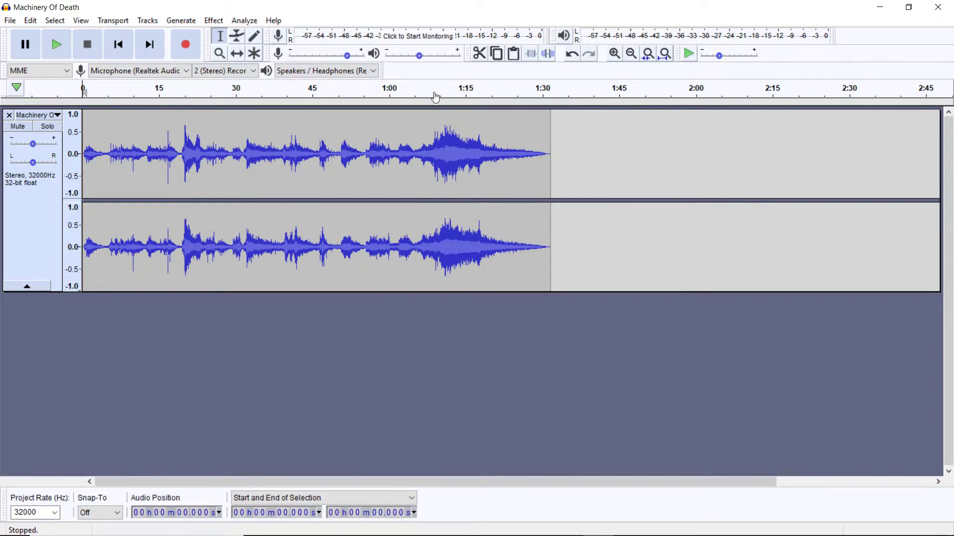
Step: Review the Export Audio options for saving Machinery Of Death to the Desktop as a WAV file, then cancel the export
left_click(10, 21)
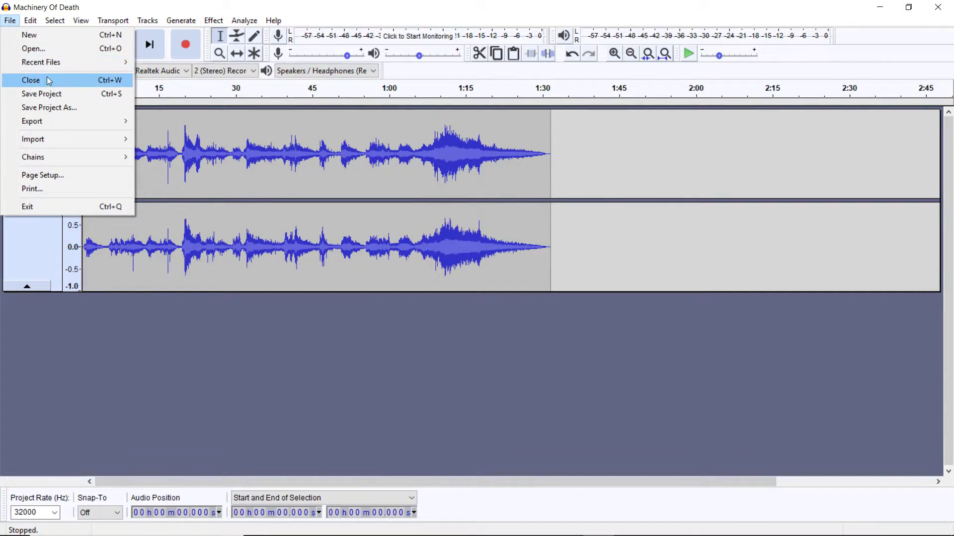
mouse_move(49, 122)
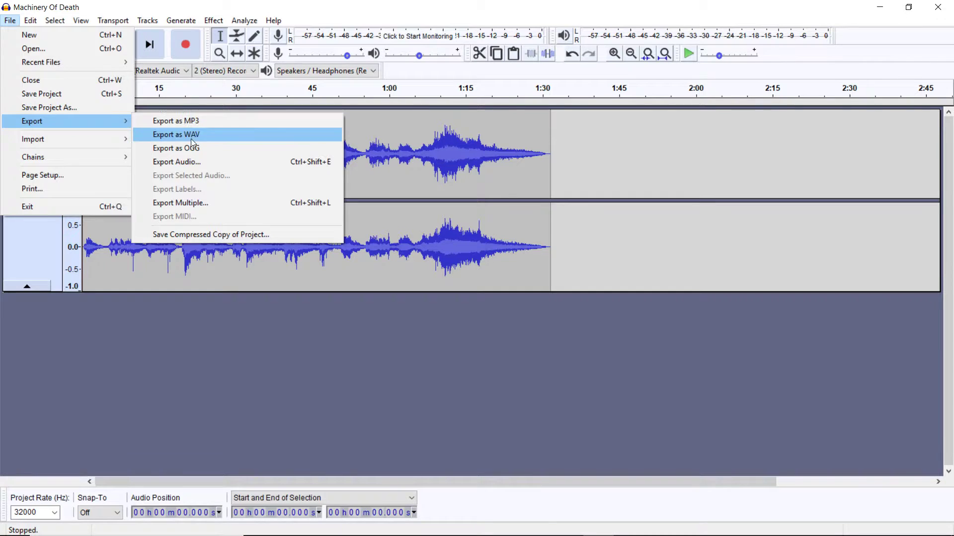
left_click(191, 162)
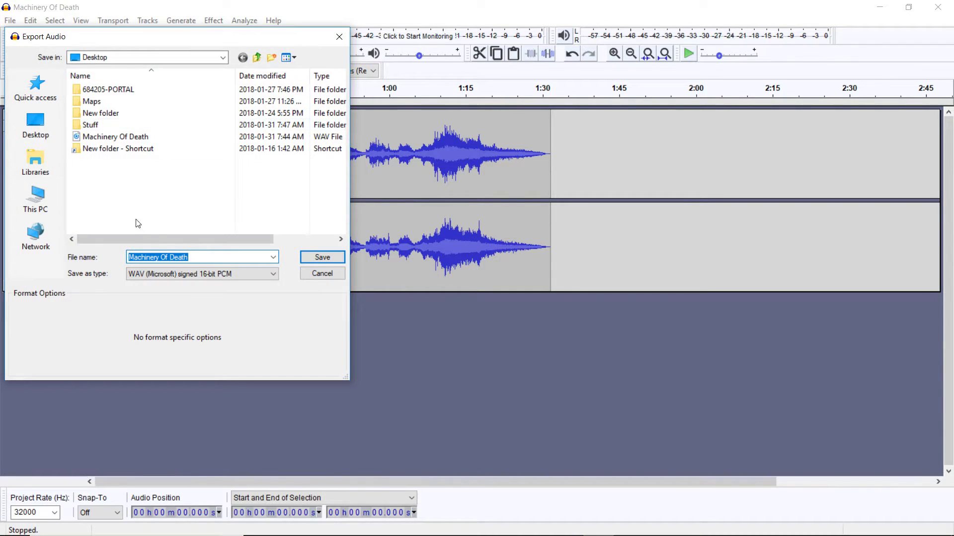
left_click(110, 141)
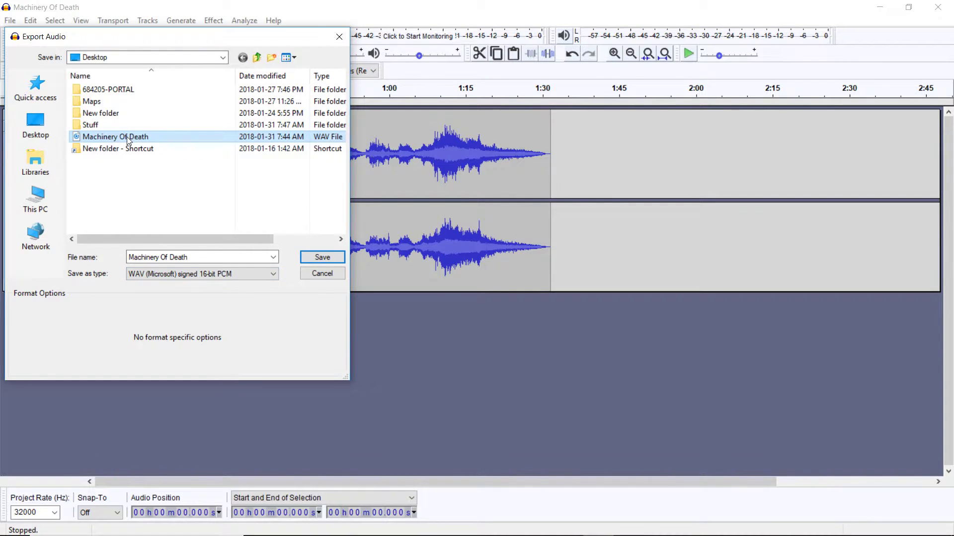
left_click(317, 273)
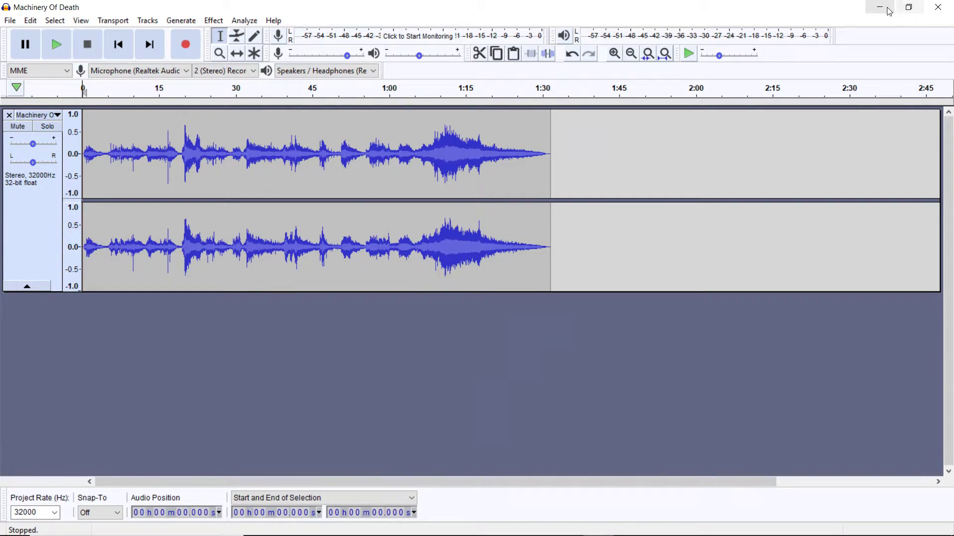
Step: Switch to the Unreal Editor and create a folder named Audio inside AaTutorialFolder
left_click(879, 6)
mouse_move(298, 533)
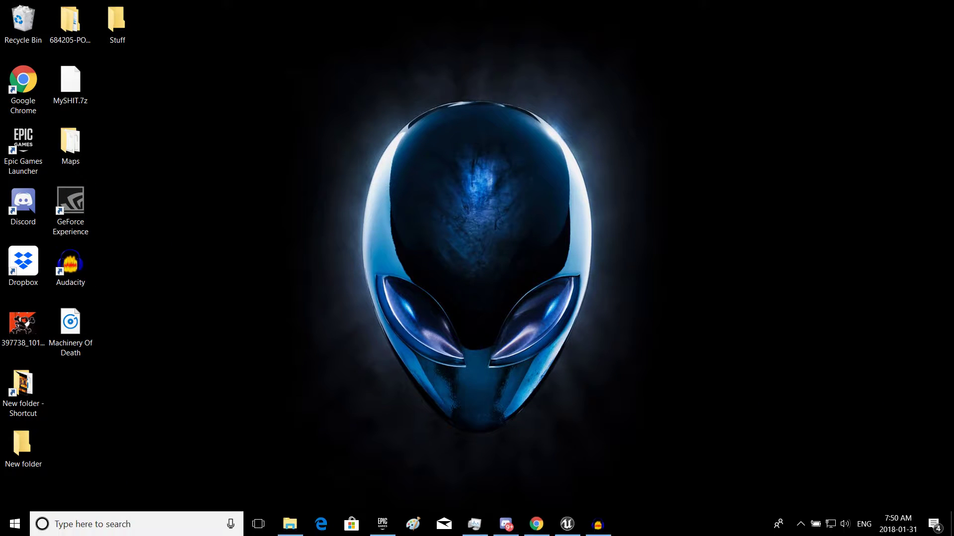
left_click(566, 526)
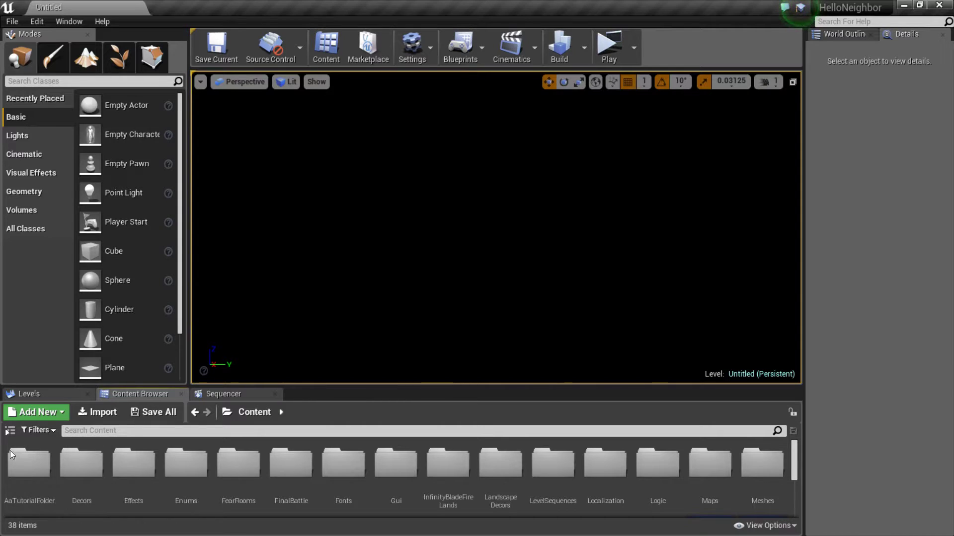
double_click(22, 474)
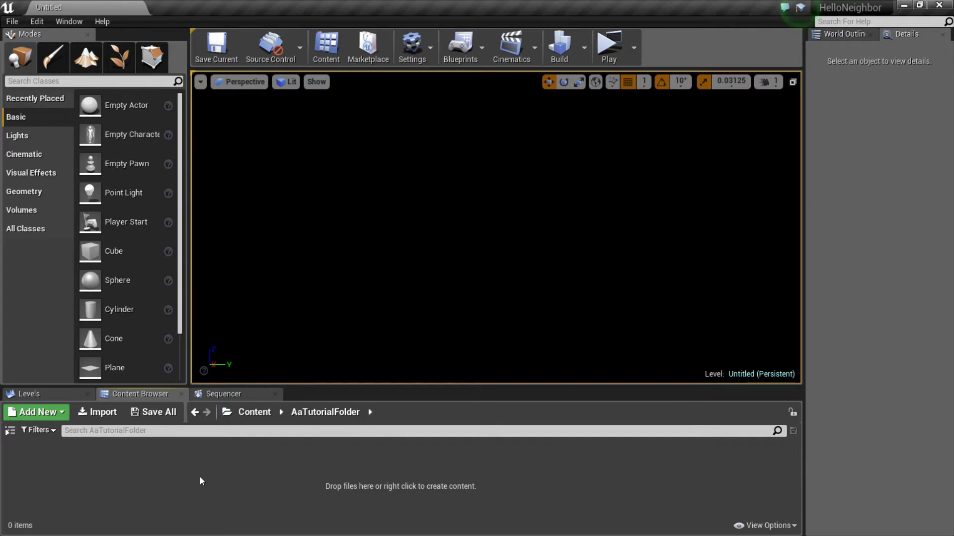
right_click(184, 469)
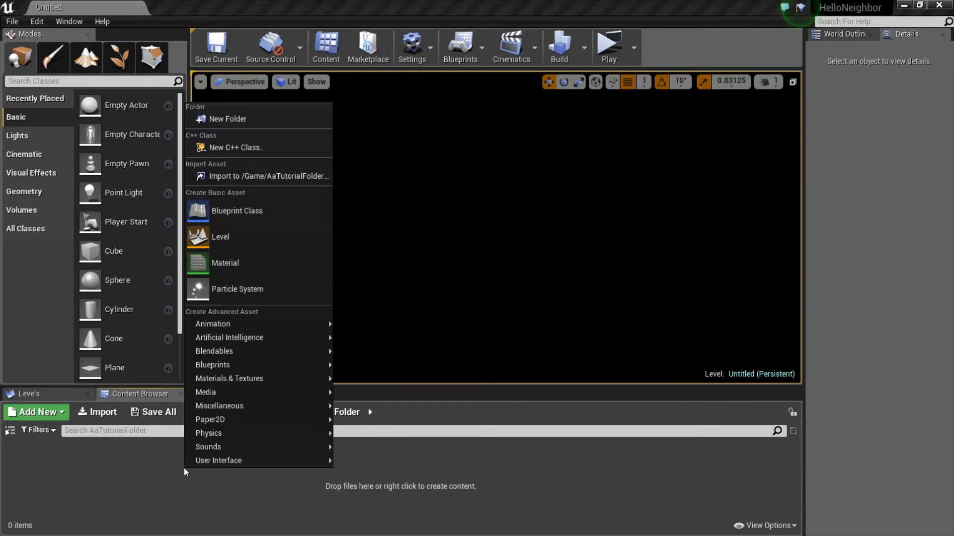
left_click(222, 115)
type("Audio")
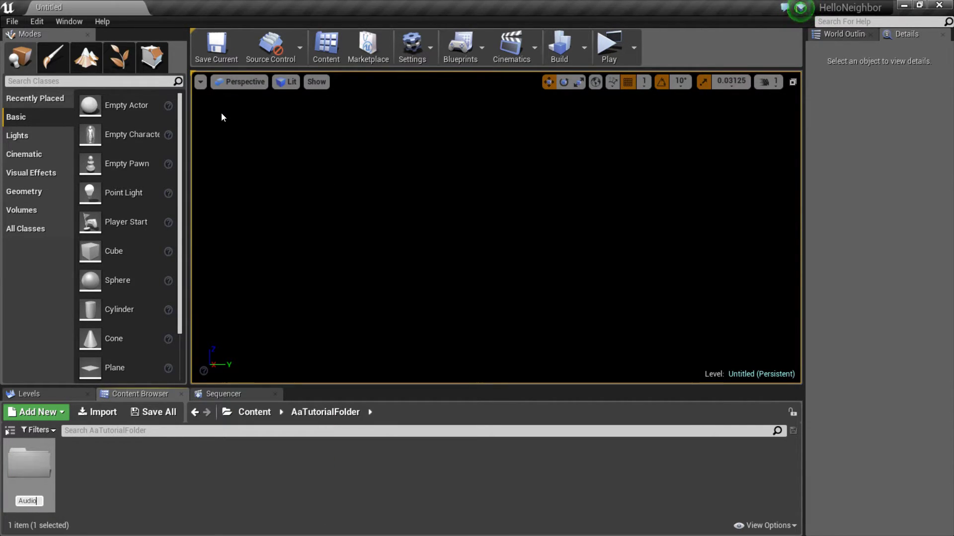
key("Return")
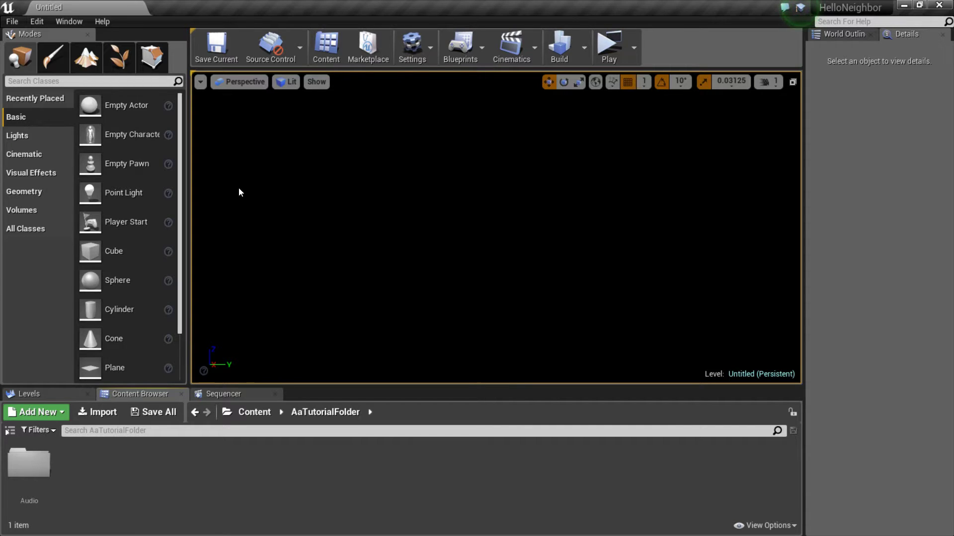
Step: Create a folder named Cinematics inside AaTutorialFolder, next to the Audio folder
right_click(168, 467)
left_click(237, 112)
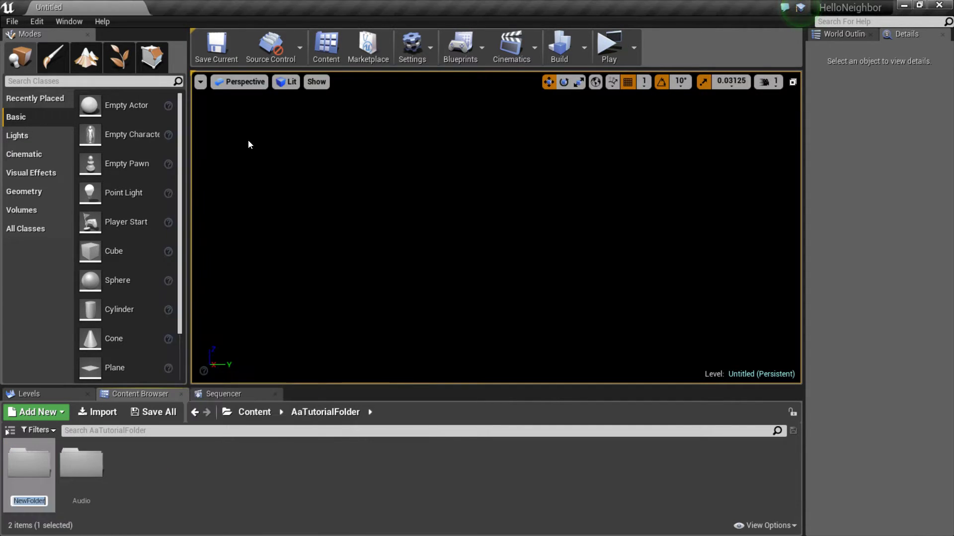
type("Cinema")
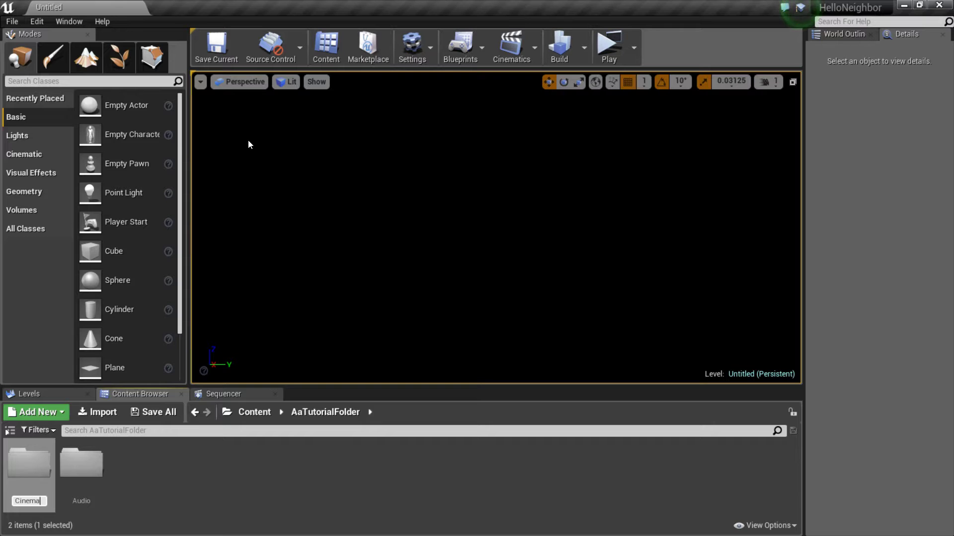
type("tics")
key("Return")
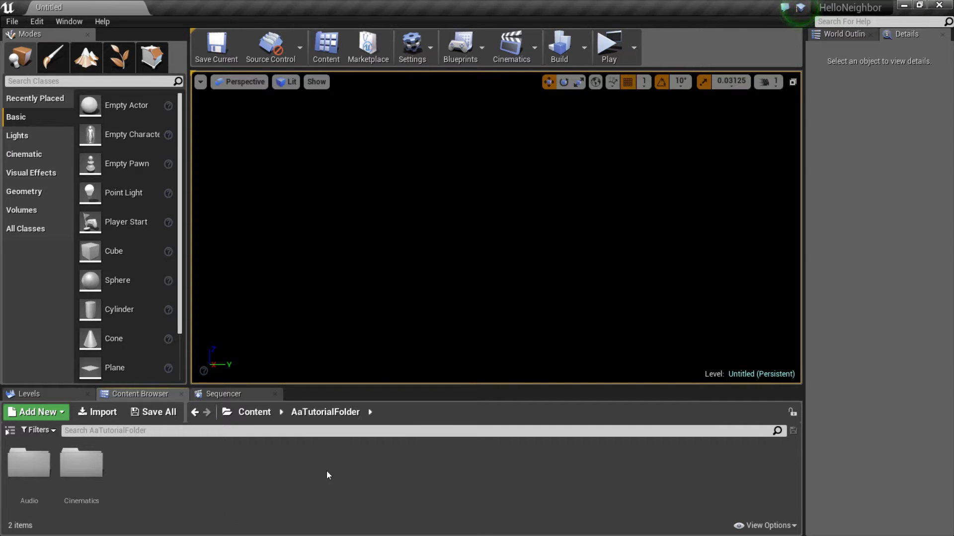
Step: Import the Machinery Of Death WAV file from the Desktop into the Audio folder
double_click(27, 461)
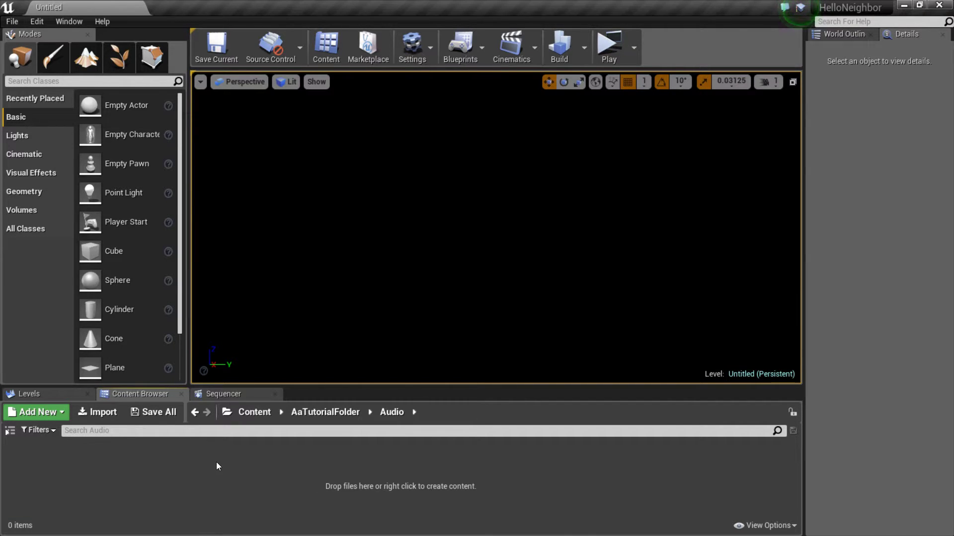
left_click(98, 412)
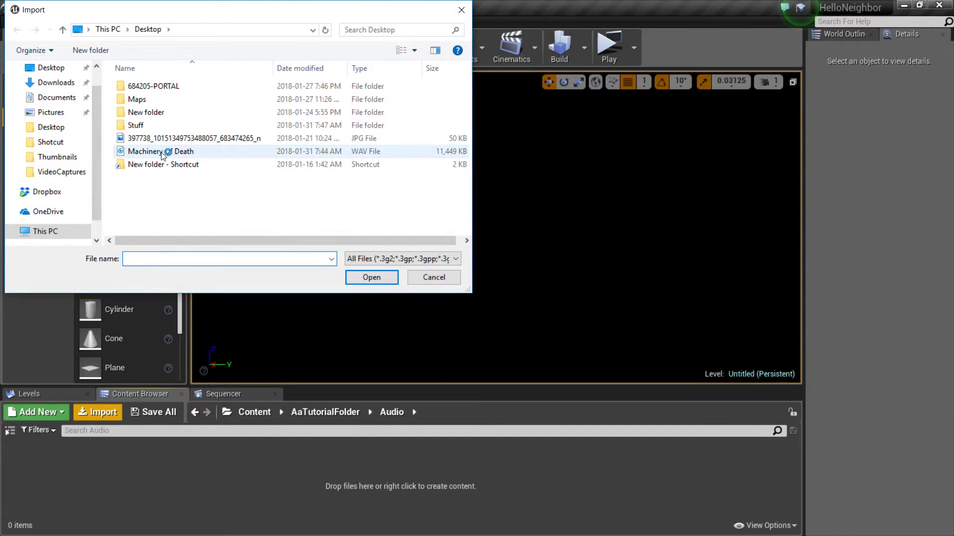
left_click(162, 153)
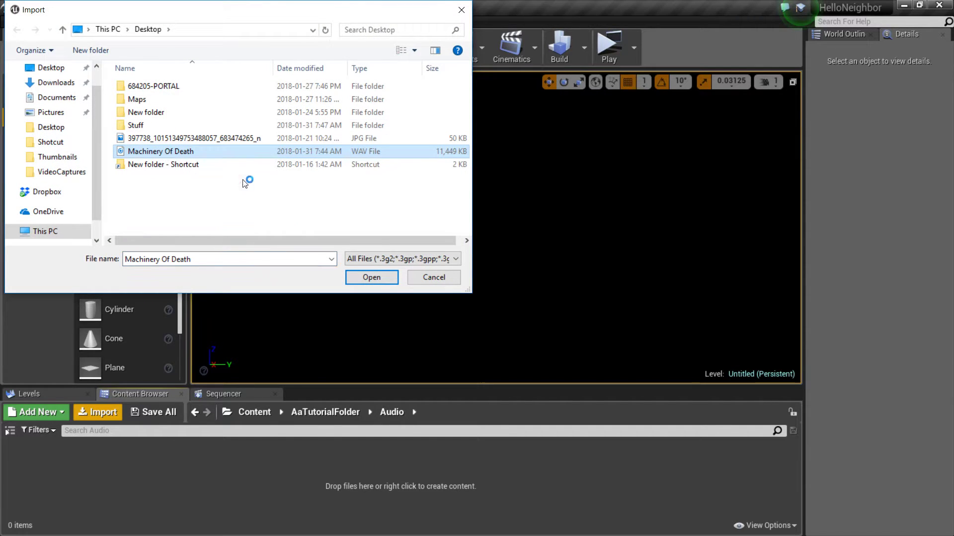
left_click(374, 278)
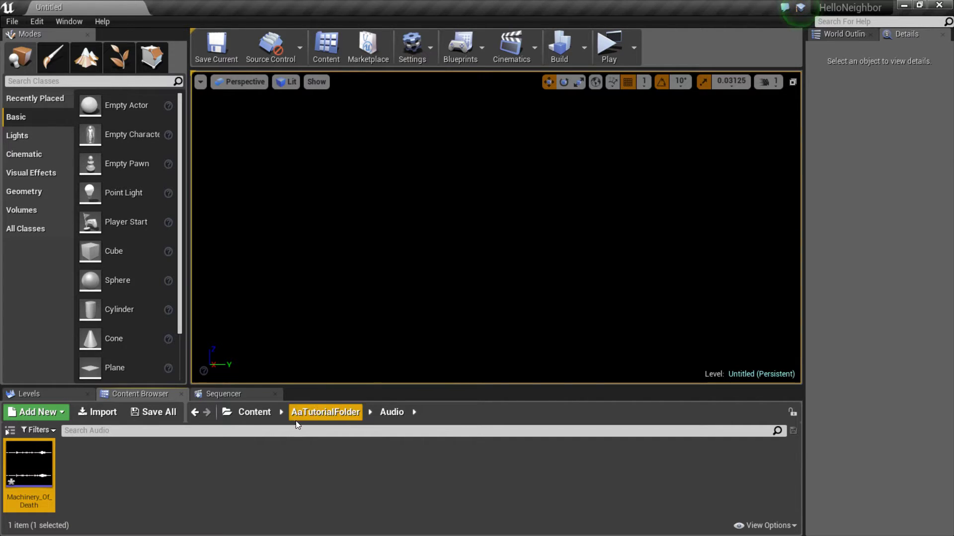
Step: Preview the imported Machinery_Of_Death sound, review its sound wave properties, then close its editor
mouse_move(29, 478)
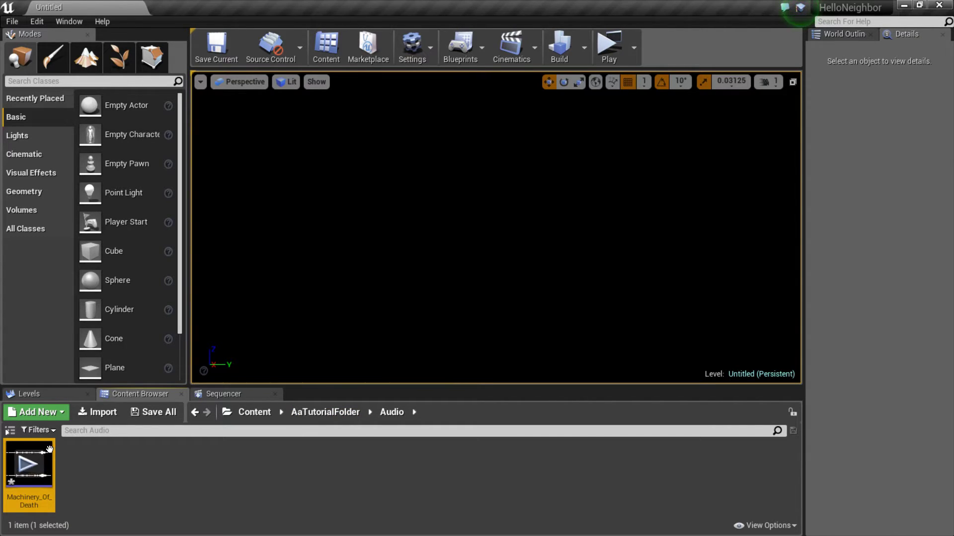
left_click(26, 464)
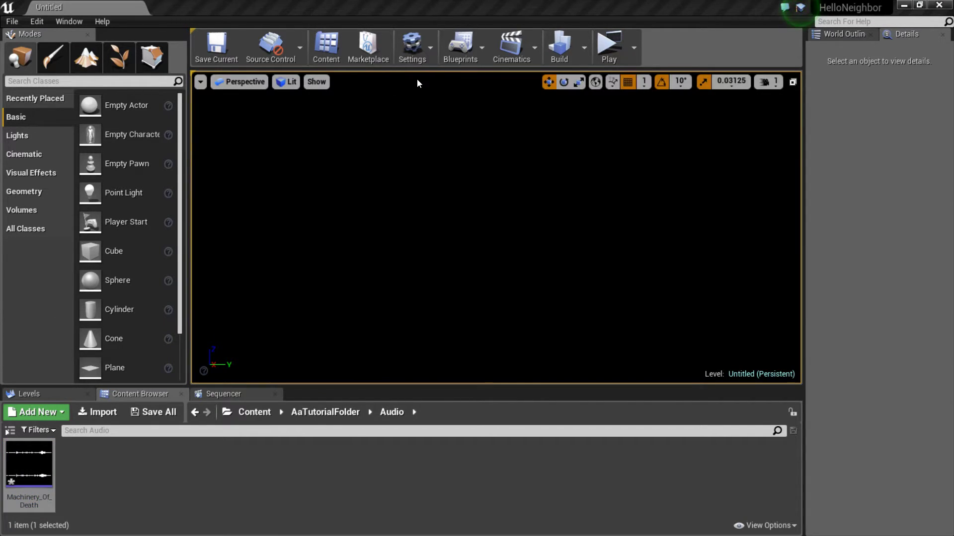
double_click(28, 464)
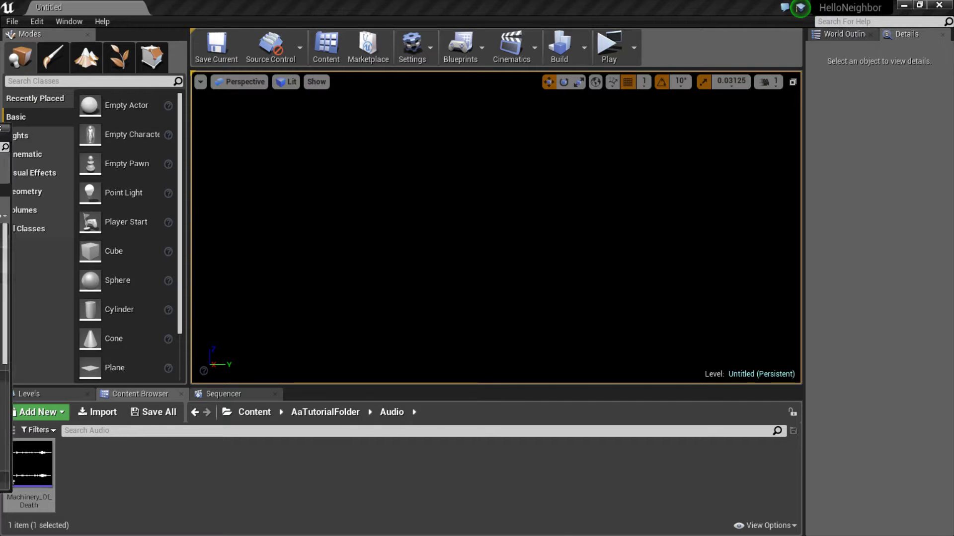
left_click_drag(562, 51, 529, 49)
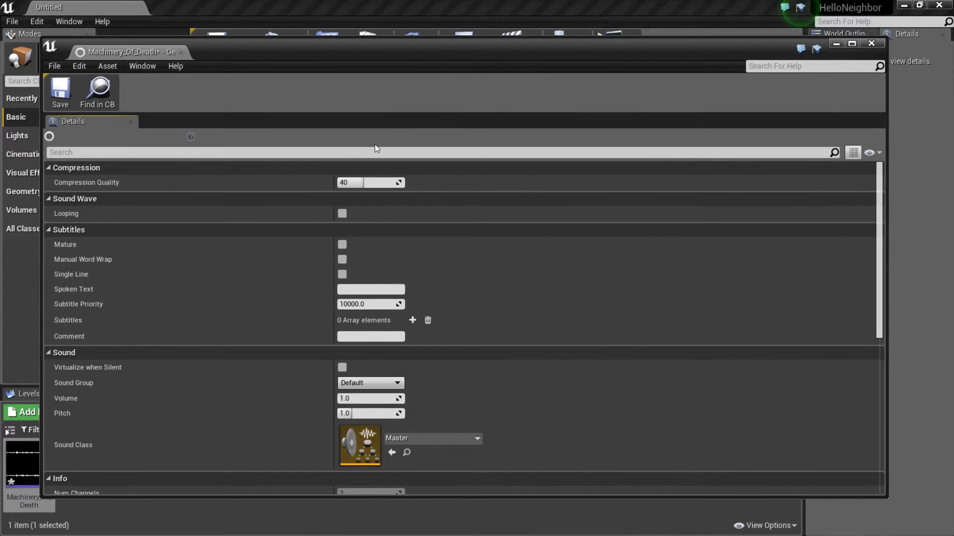
scroll(507, 367, "down", 3)
scroll(486, 352, "up", 3)
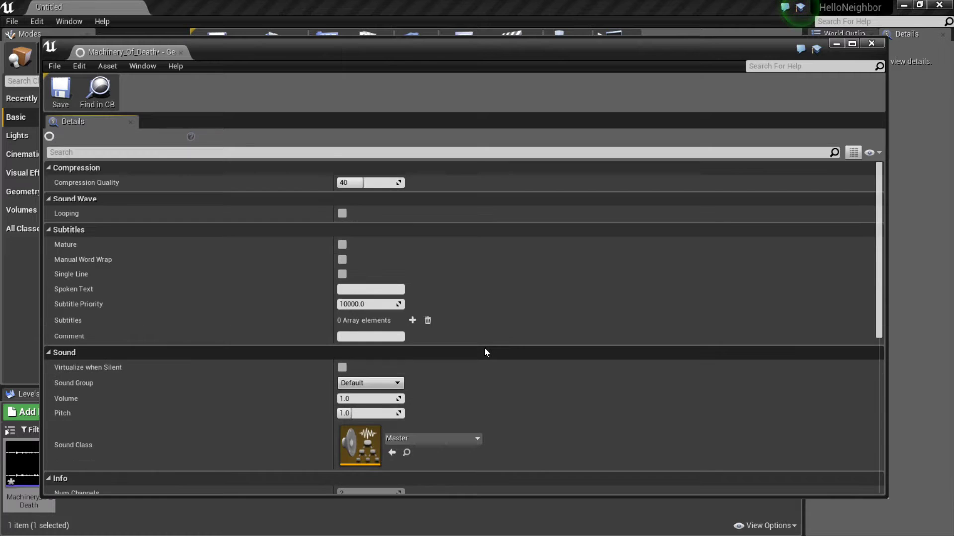
left_click(872, 43)
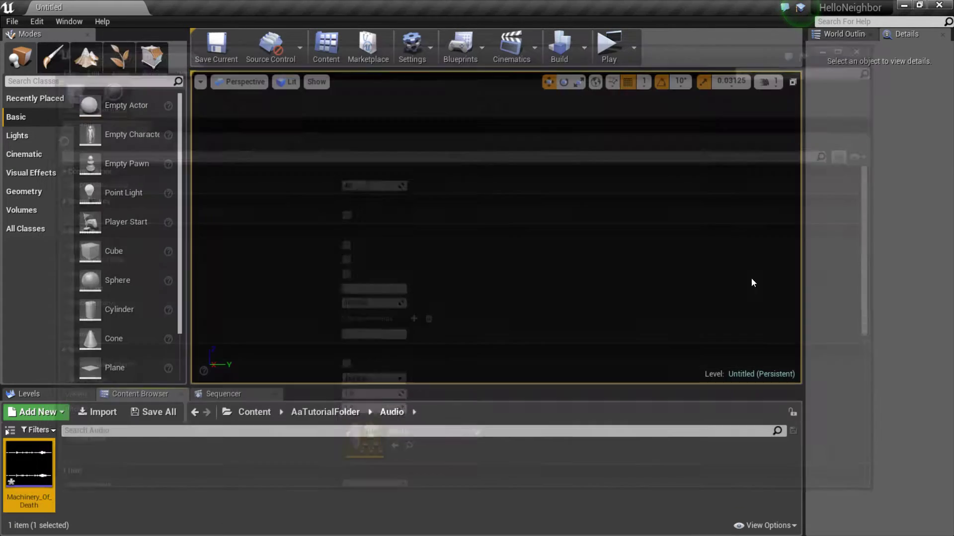
left_click(162, 489)
Step: Create a sound cue from the Machinery_Of_Death sound wave in the Audio folder
mouse_move(26, 463)
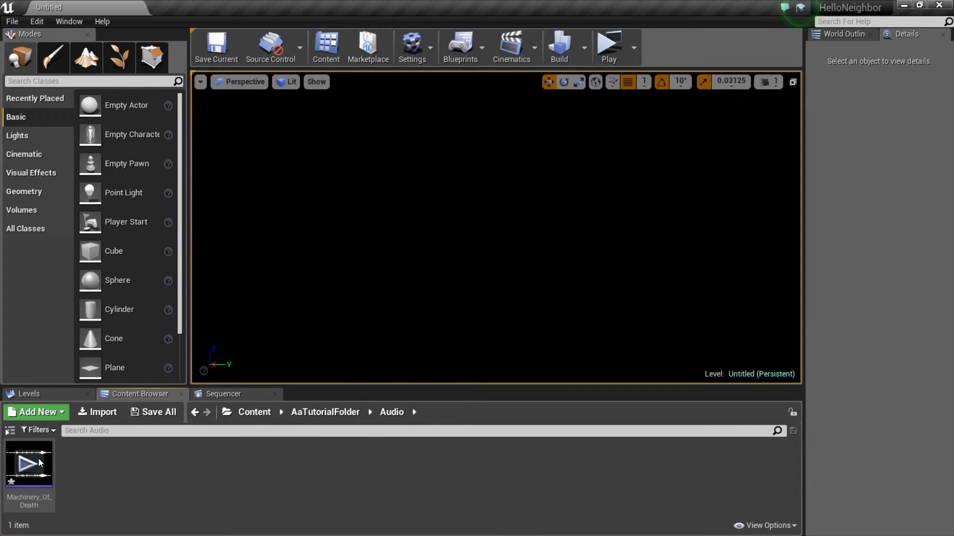
right_click(40, 462)
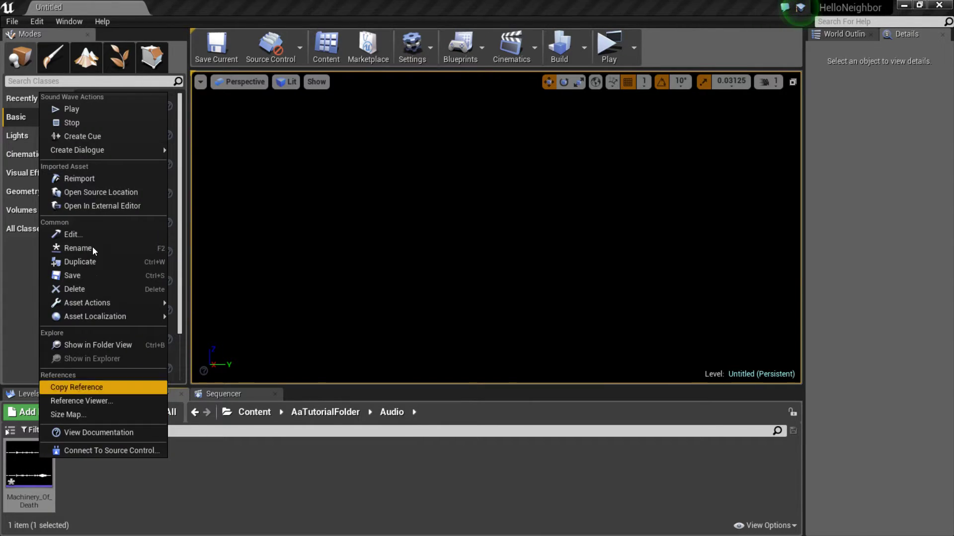
left_click(91, 137)
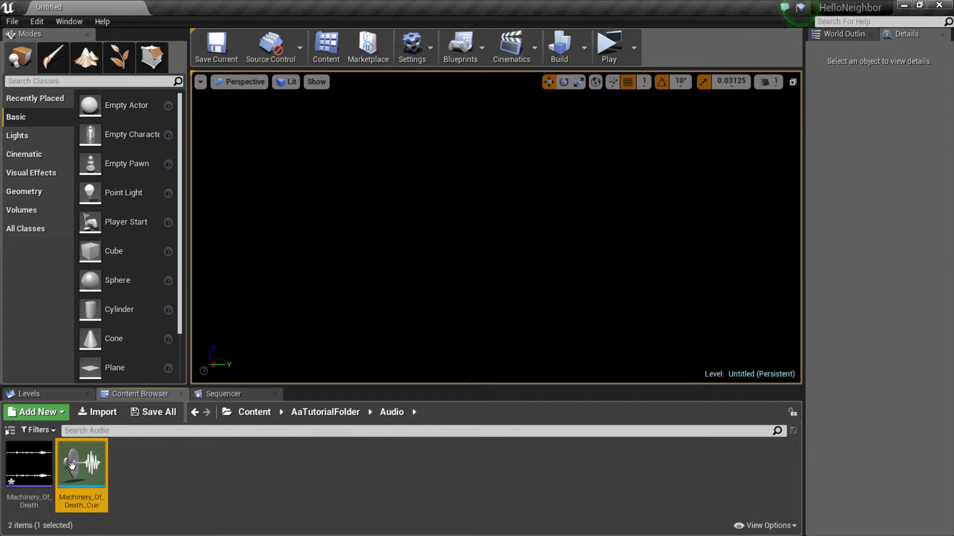
left_click(209, 462)
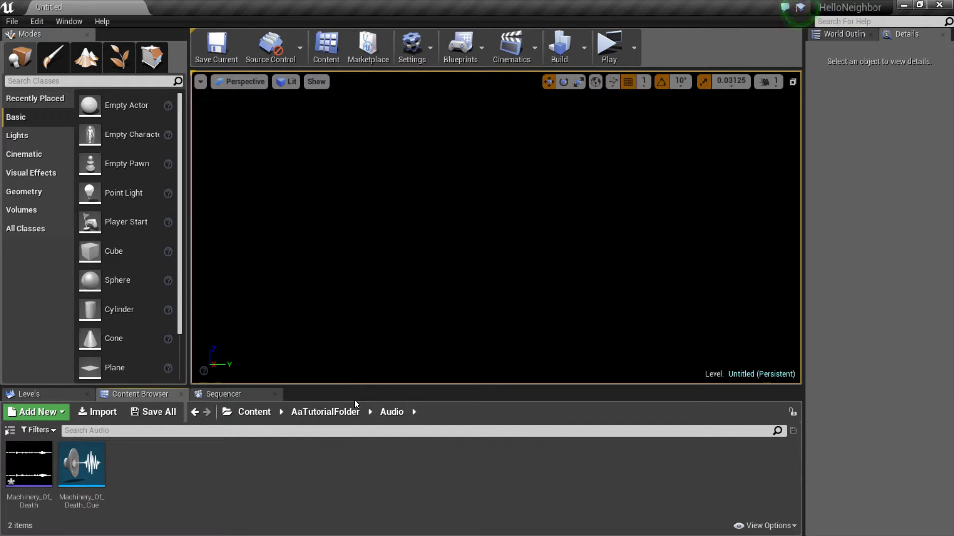
Step: Browse the levels available to open in the Maps folder, select StephsHouse, then dismiss the level list
left_click(6, 23)
left_click(364, 230)
left_click(12, 21)
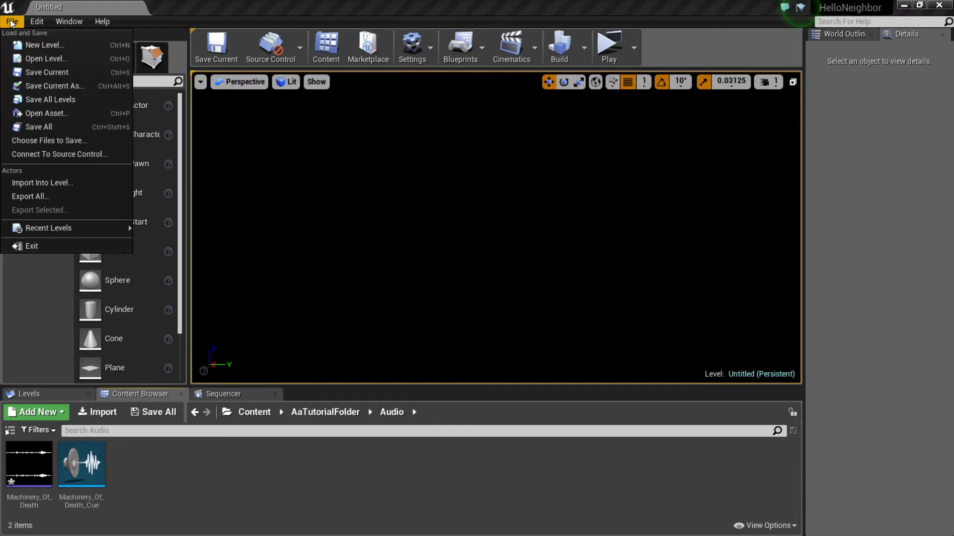
left_click(51, 61)
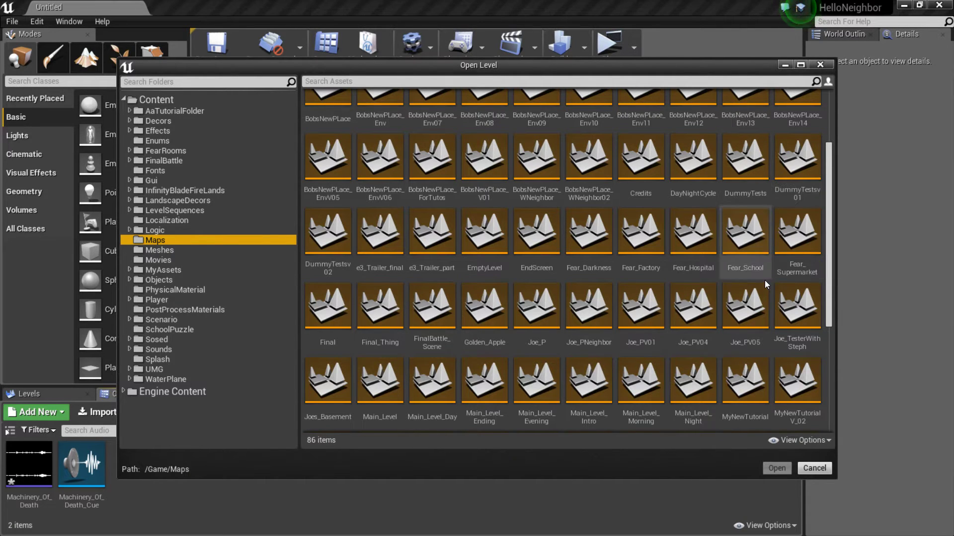
scroll(745, 258, "down", 1)
scroll(697, 310, "down", 3)
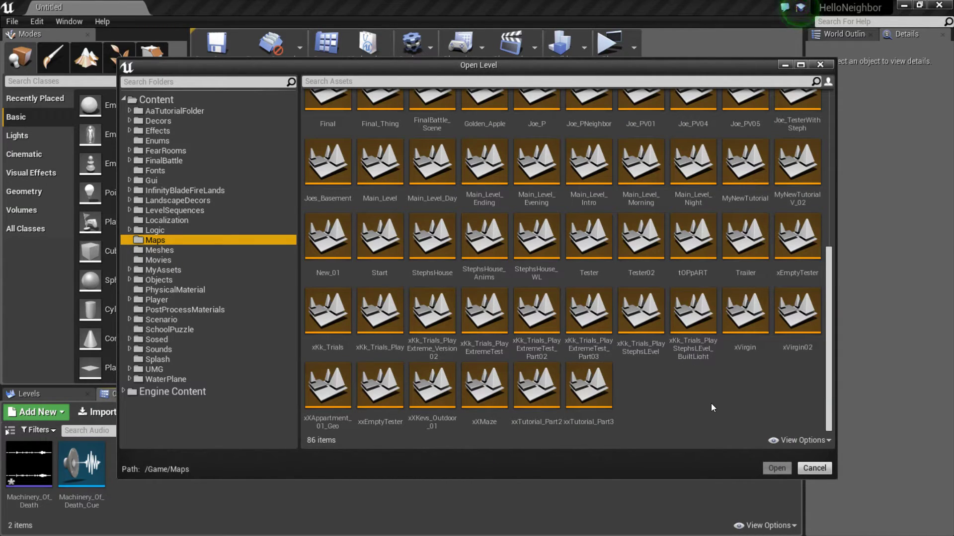
scroll(722, 393, "up", 1)
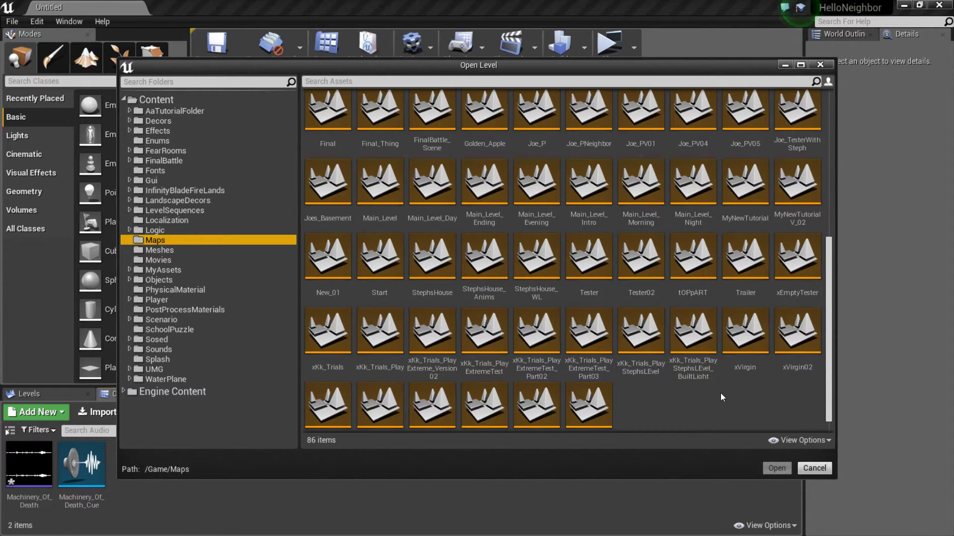
left_click(438, 269)
double_click(428, 261)
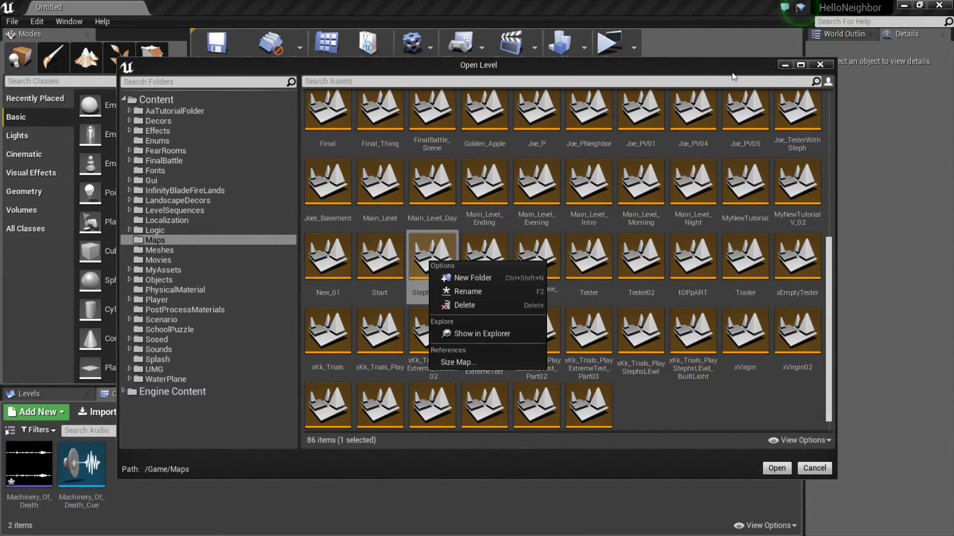
left_click(782, 68)
left_click(782, 67)
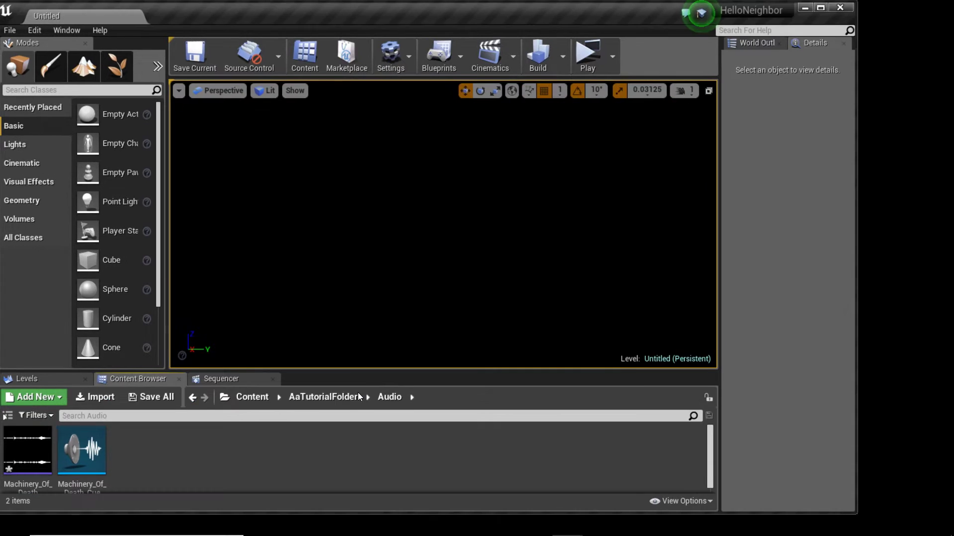
Step: Maximize the editor window and enlarge the viewport by reducing the Content Browser's height
key("super+Down")
double_click(547, 21)
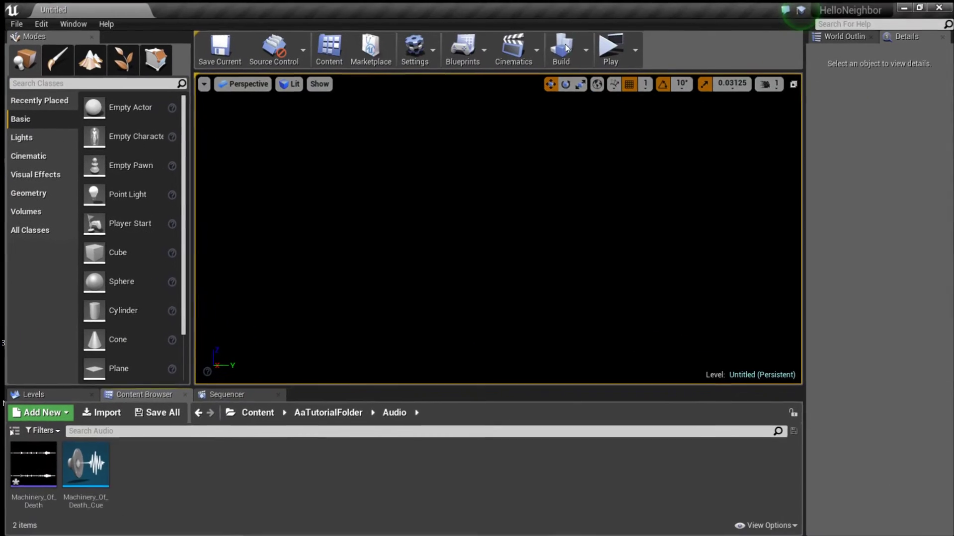
left_click_drag(393, 386, 367, 427)
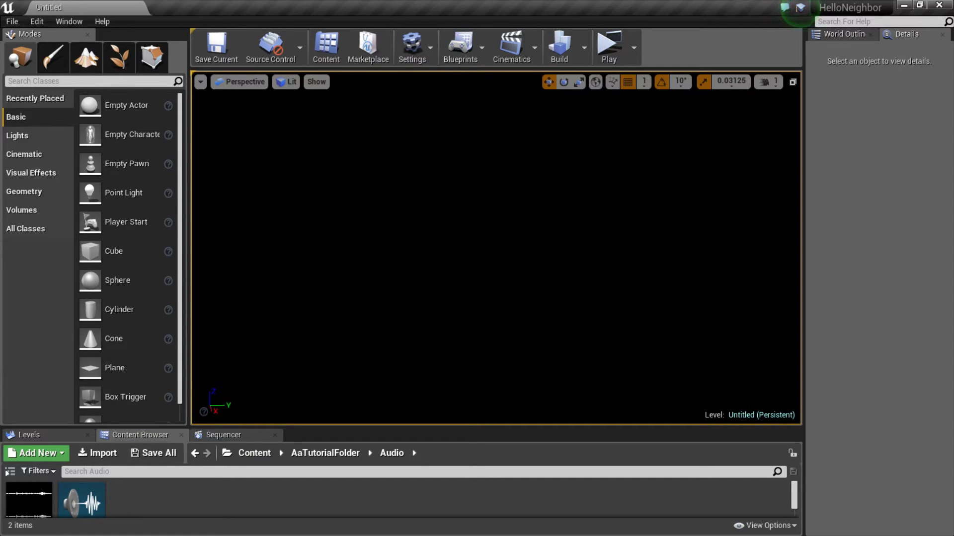
Step: Reopen the level list, examine the available options for the StephsHouse level, then close it without opening a level
left_click(12, 21)
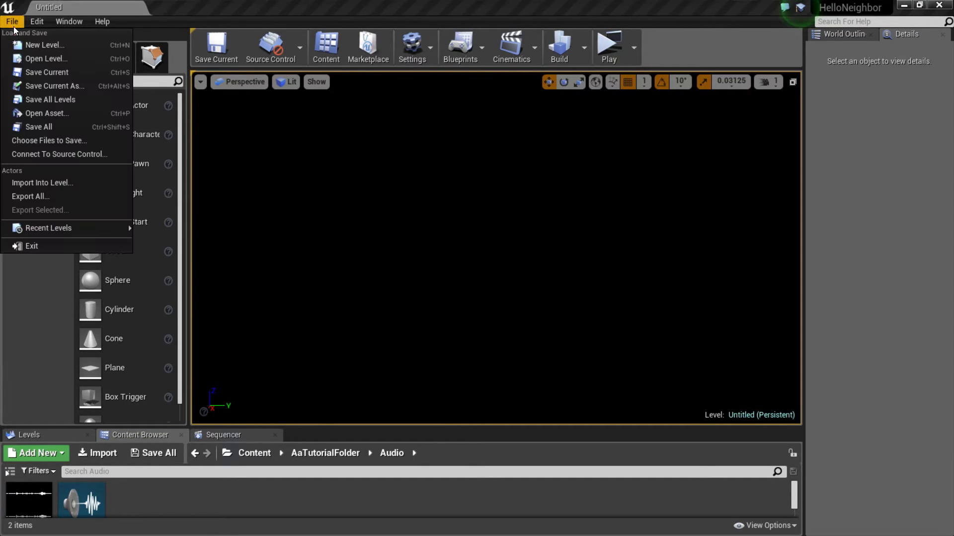
left_click(362, 296)
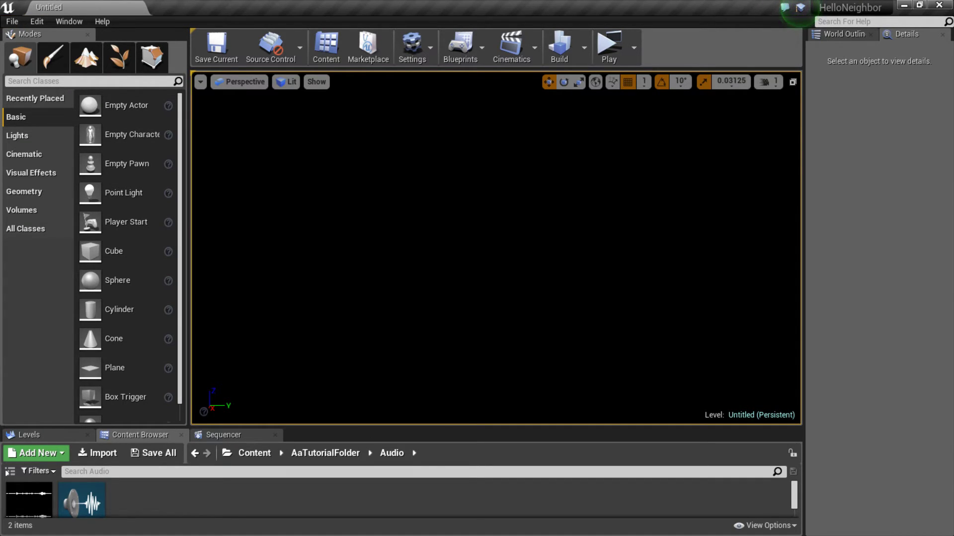
key("ctrl+o")
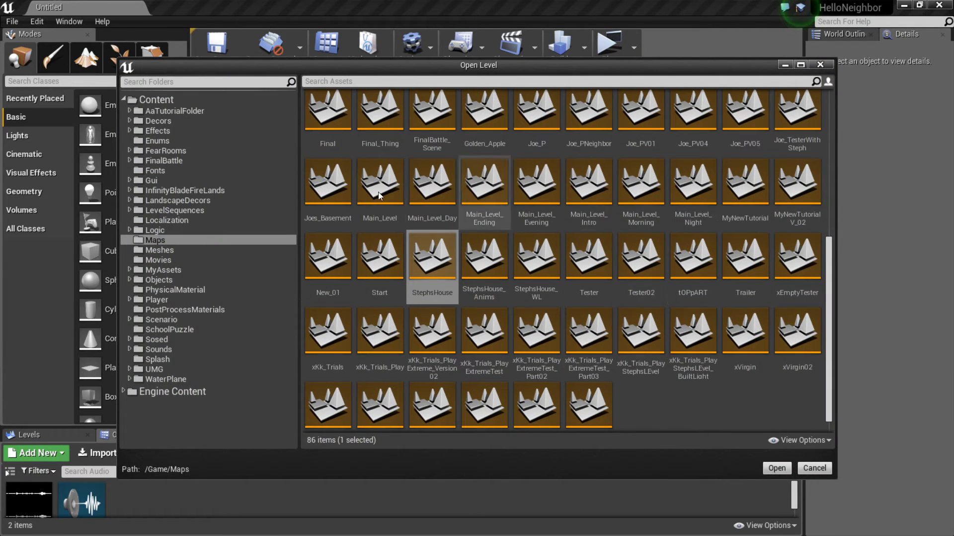
left_click(491, 256)
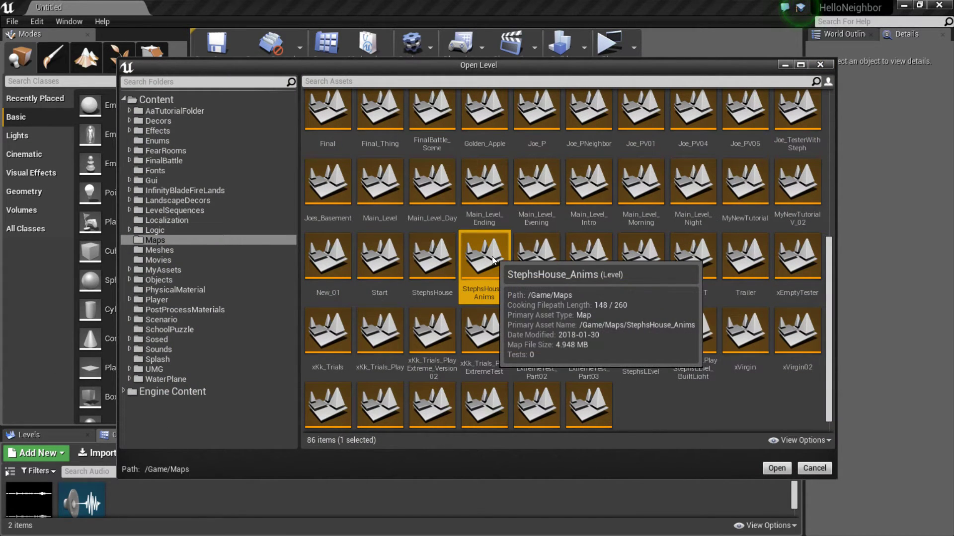
left_click(436, 261)
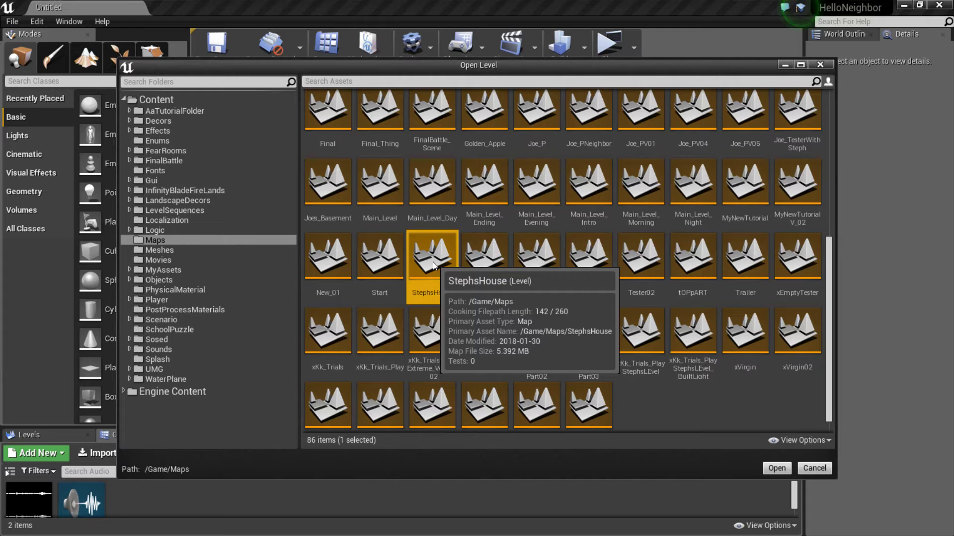
right_click(436, 263)
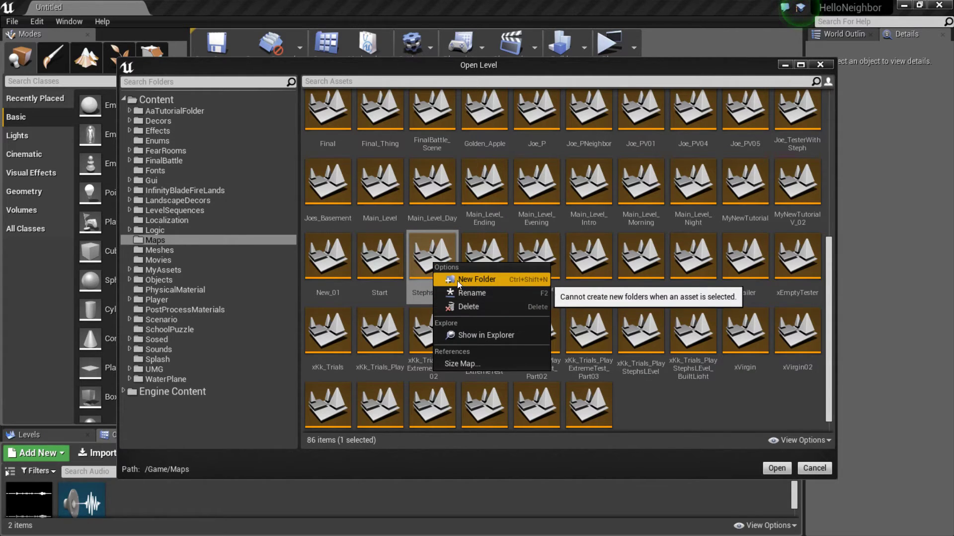
left_click(426, 262)
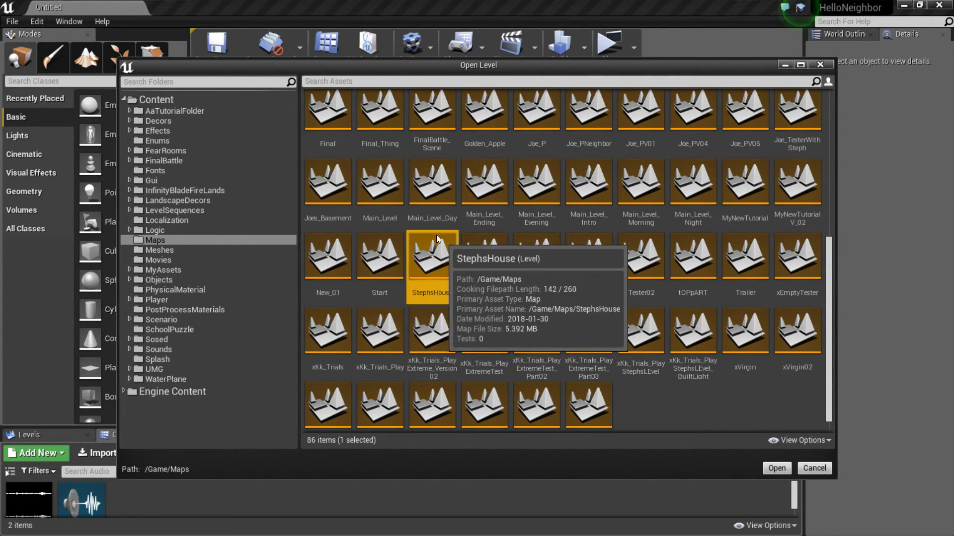
left_click(828, 64)
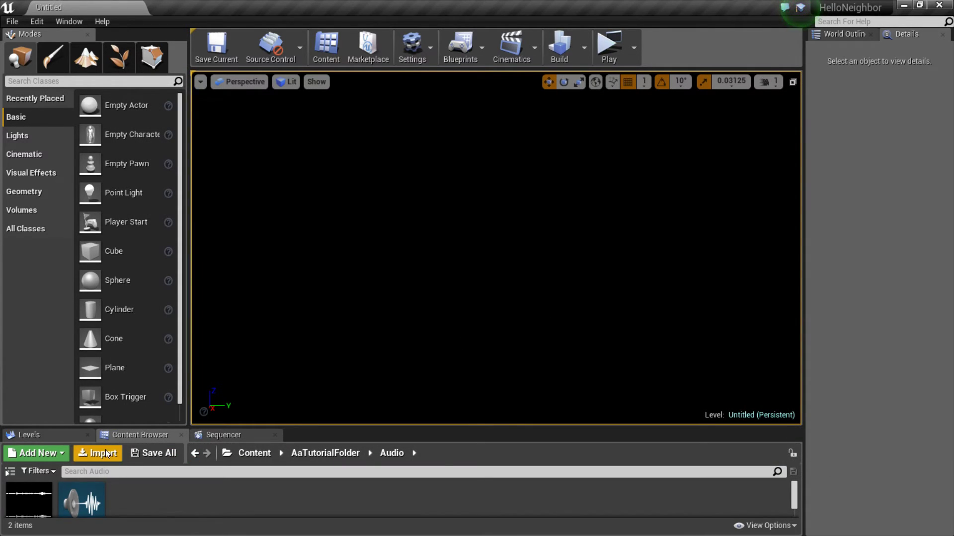
Step: Open the Maps folder inside Content and enlarge the Content Browser's height to show more levels
left_click(254, 453)
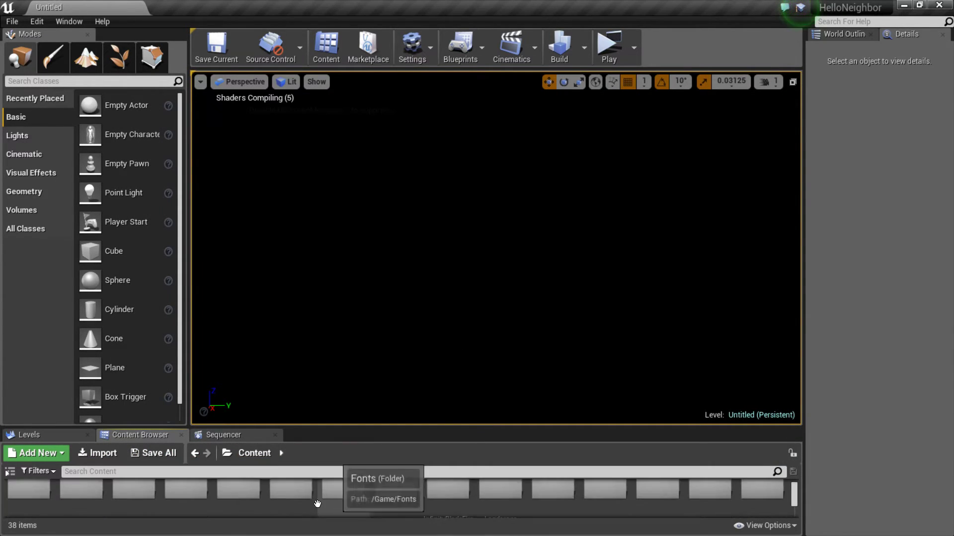
scroll(317, 504, "down", 1)
left_click(710, 486)
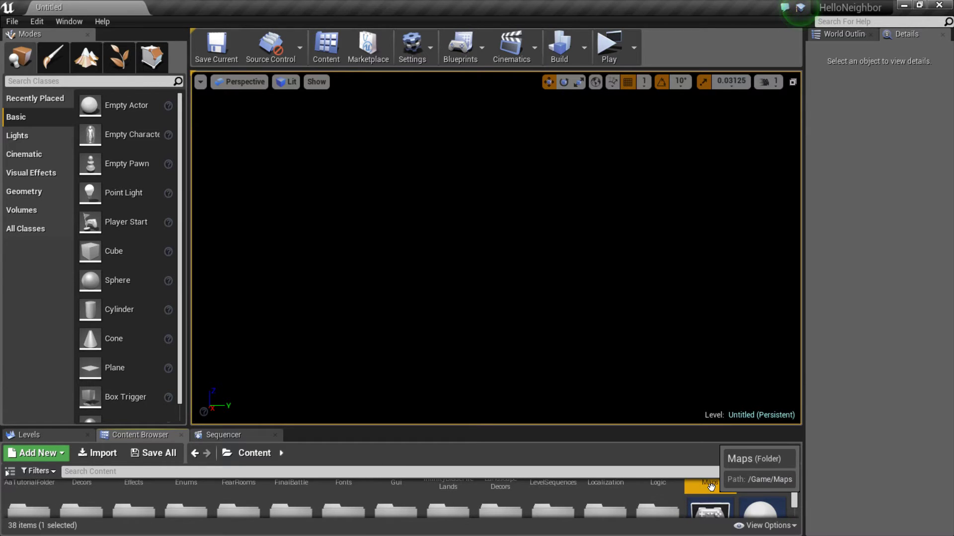
double_click(710, 487)
left_click_drag(420, 426, 434, 272)
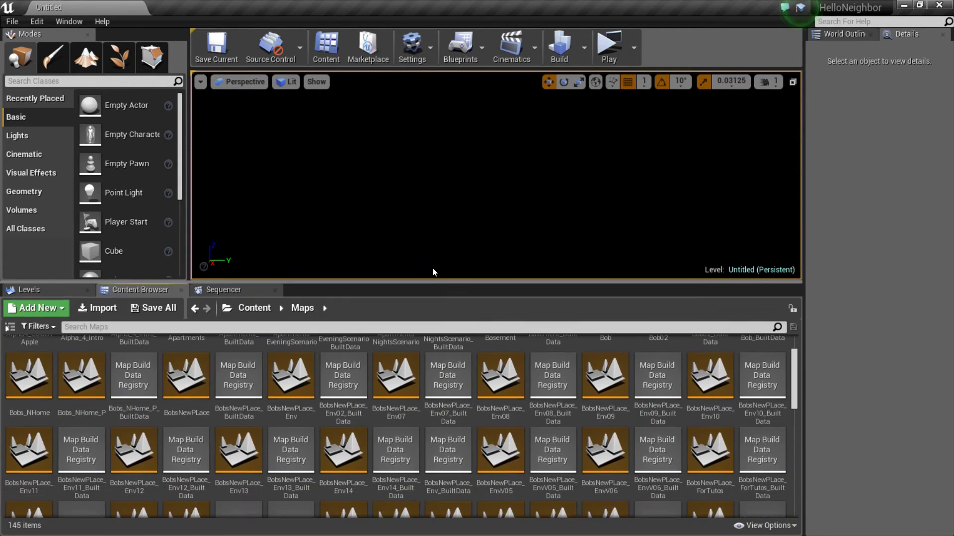
Step: Duplicate the StephsHouse level in the Maps folder
scroll(447, 447, "down", 5)
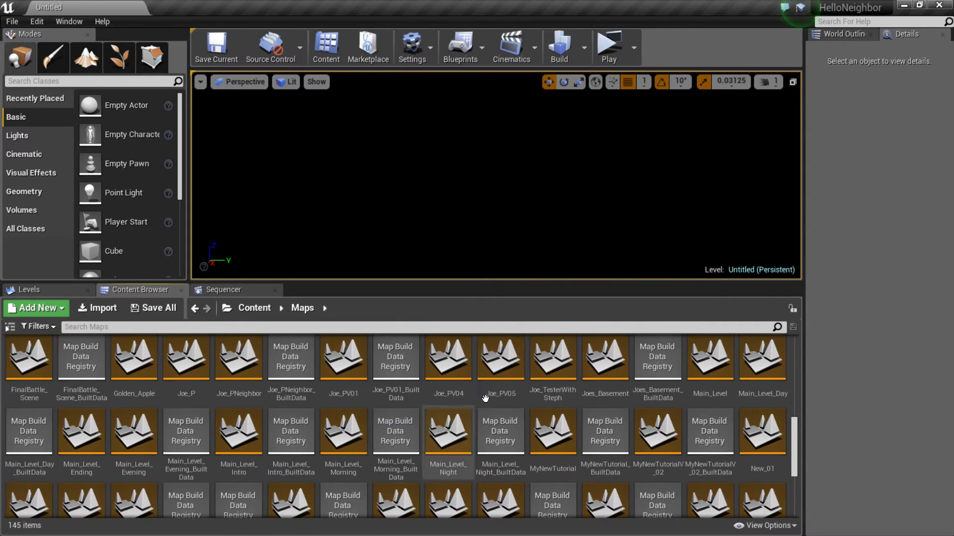
scroll(485, 397, "down", 2)
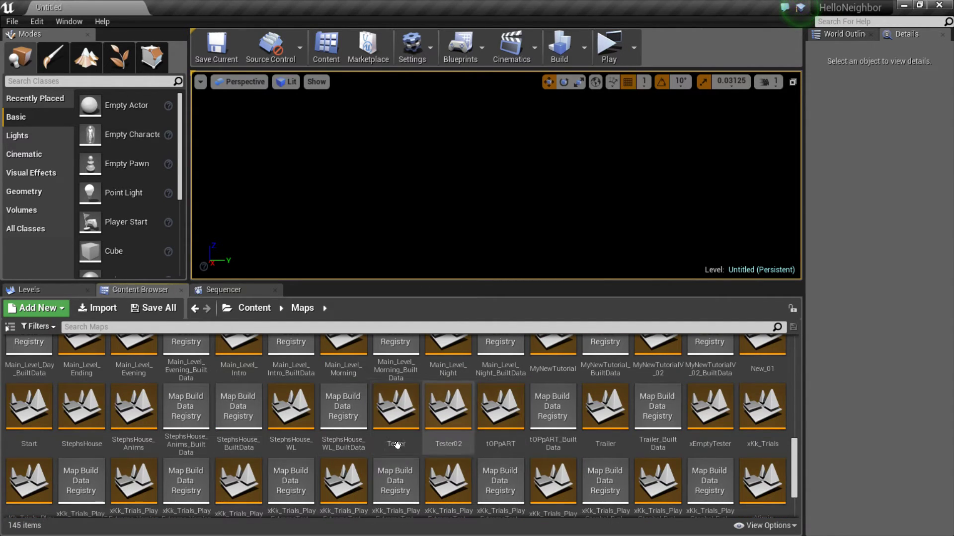
right_click(85, 423)
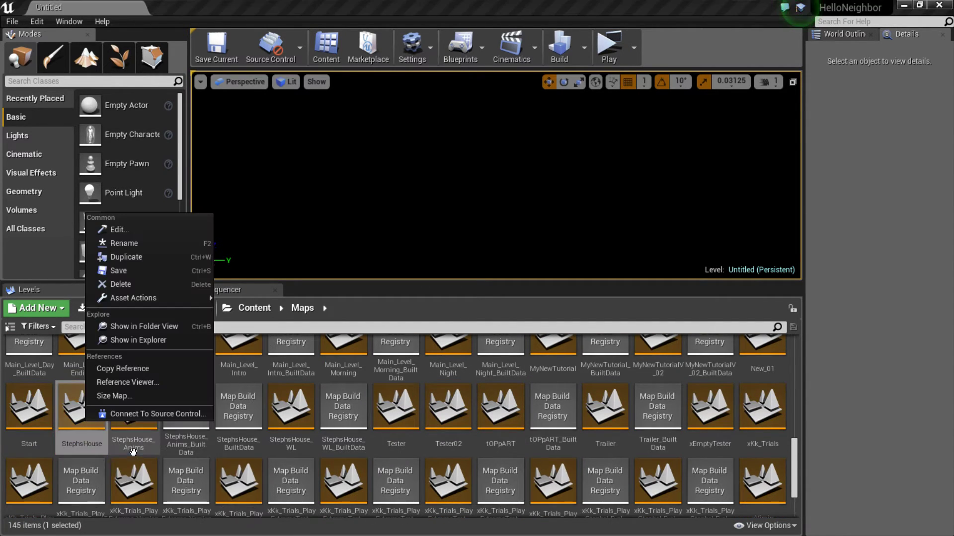
left_click(134, 258)
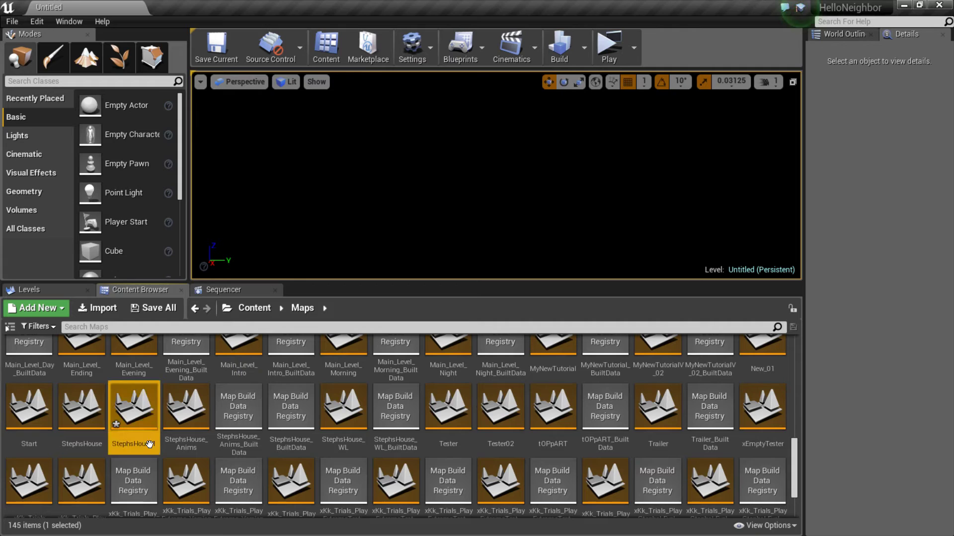
Step: Name the duplicated StephsHouse level Stephs_Anim
key("BackSpace")
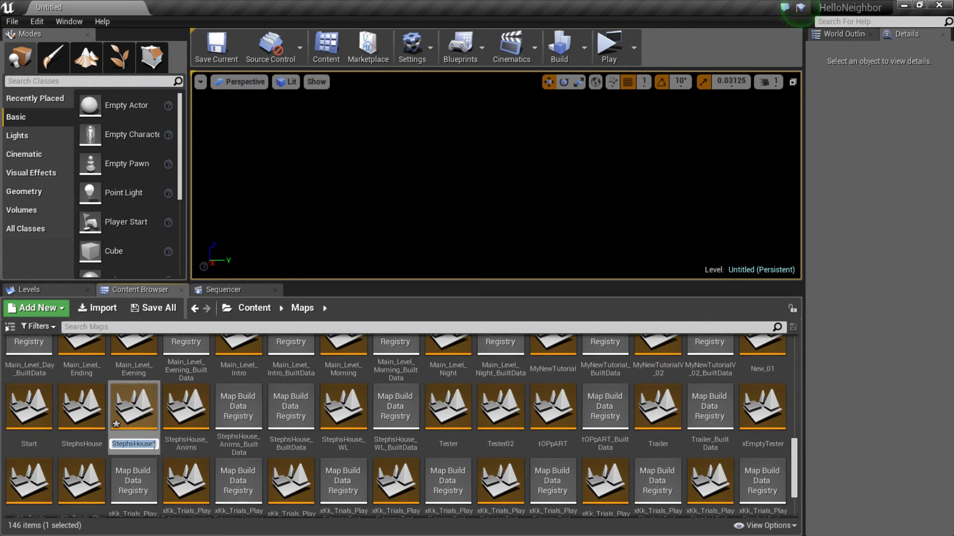
type("StephsHouse1")
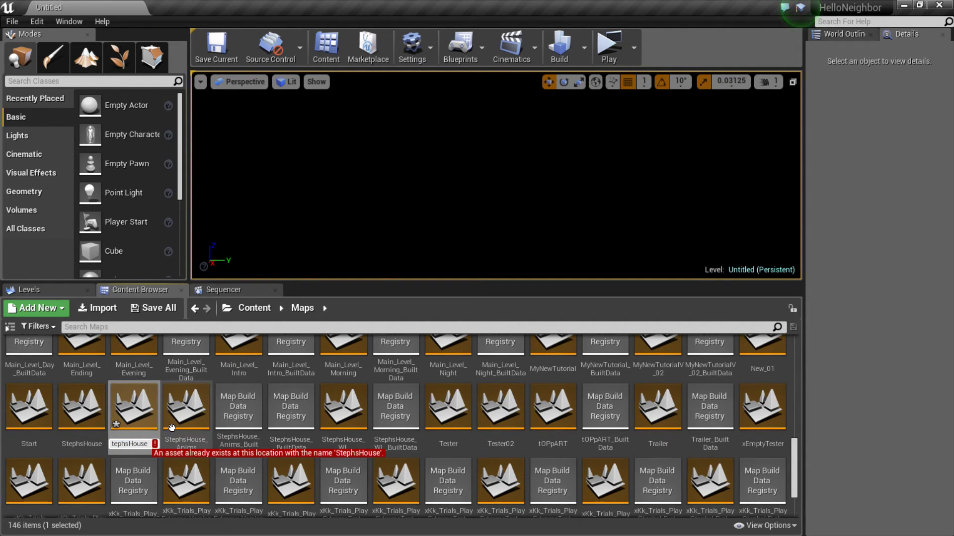
key("BackSpace")
key("BackSpace")
key("BackSpace")
key("BackSpace")
key("BackSpace")
key("BackSpace")
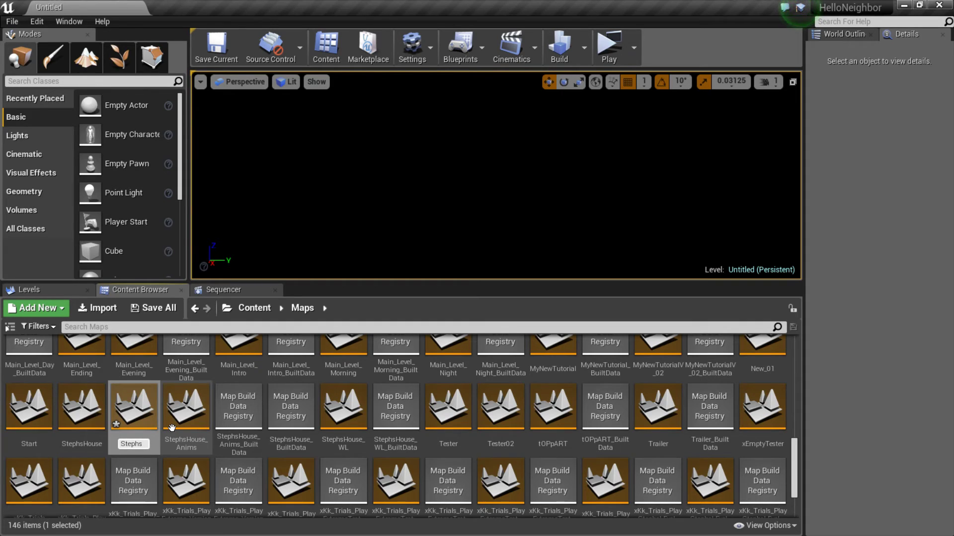
type("_Anim")
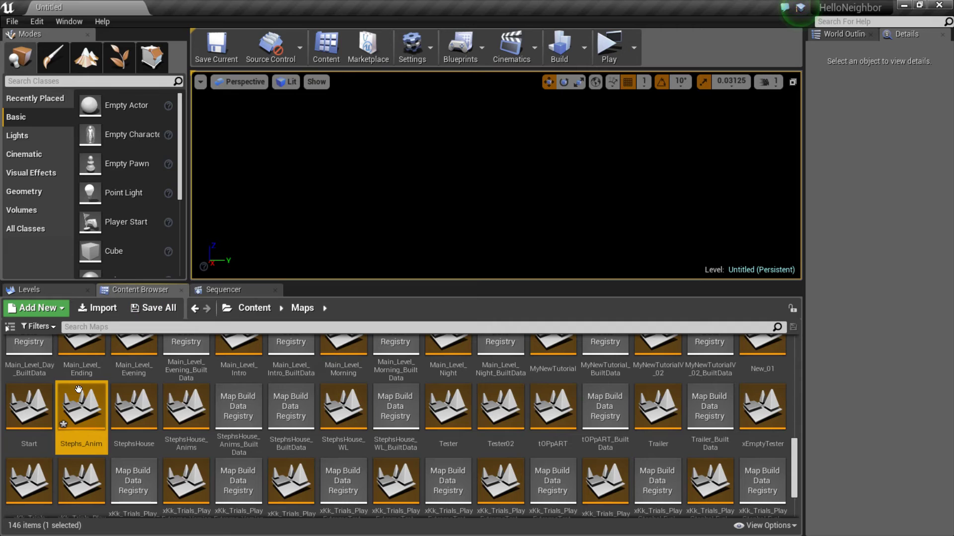
Step: Open the Stephs_Anim level without saving the modified content
double_click(79, 410)
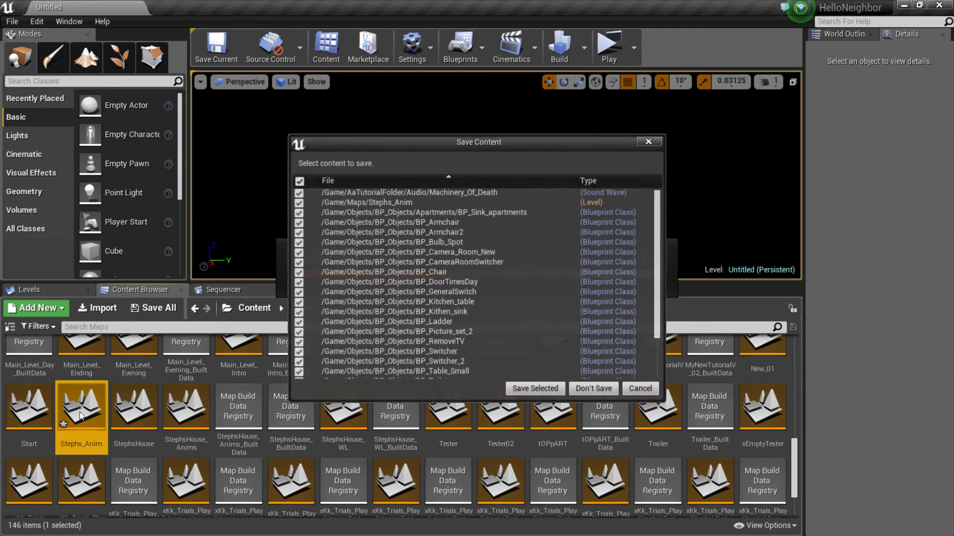
left_click(592, 388)
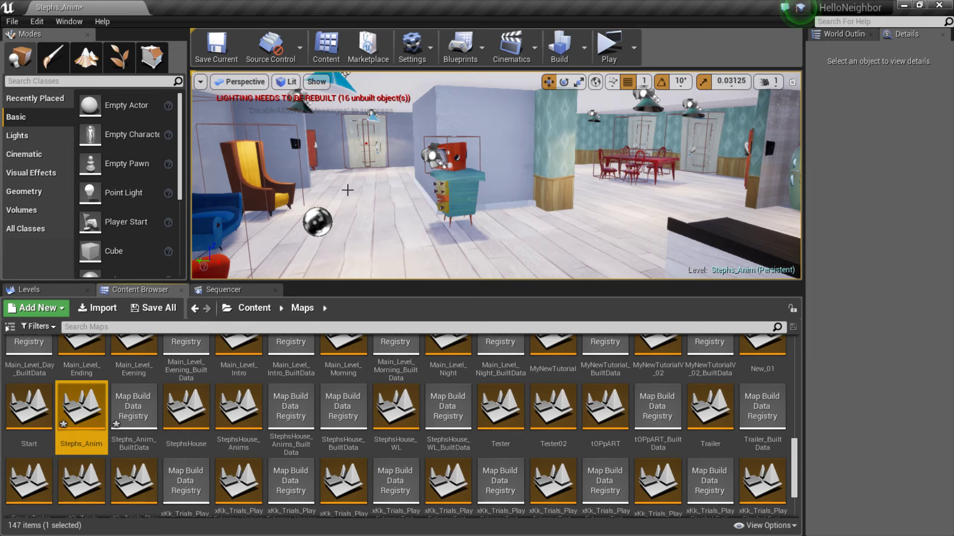
Step: Look around the house interior of the Stephs_Anim level and give the viewport more height by shrinking the Content Browser
right_click_drag(402, 212, 452, 217)
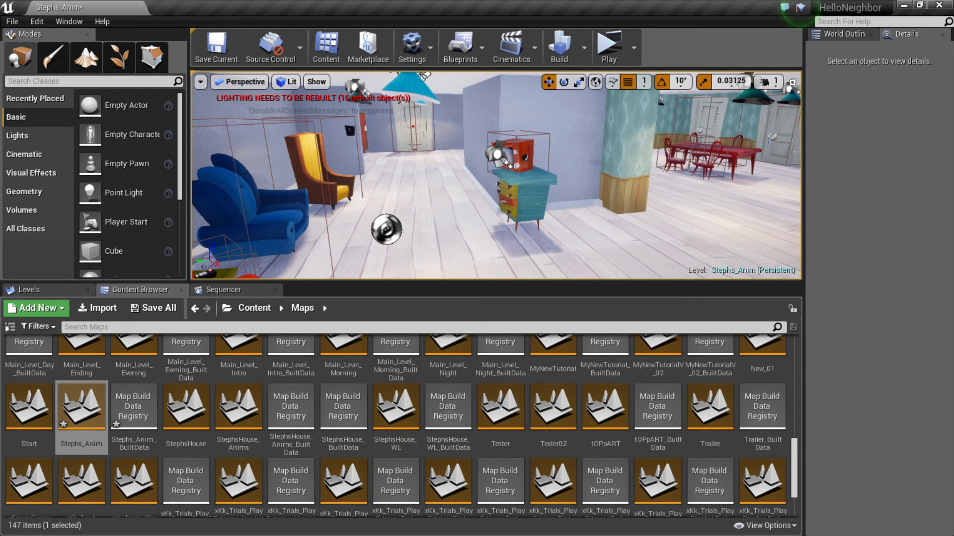
mouse_move(436, 231)
right_mouse_down()
mouse_move(423, 158)
mouse_move(435, 232)
right_mouse_up()
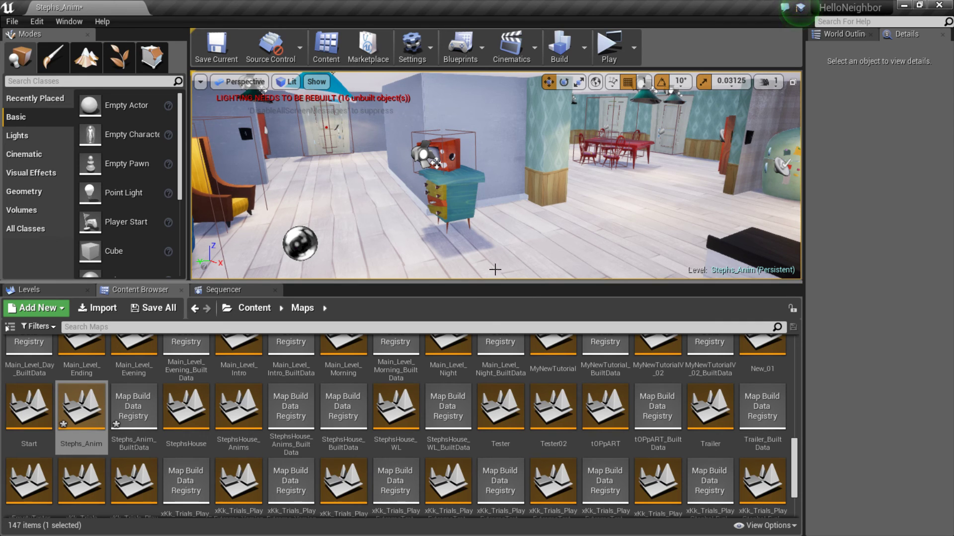
left_click_drag(494, 284, 490, 360)
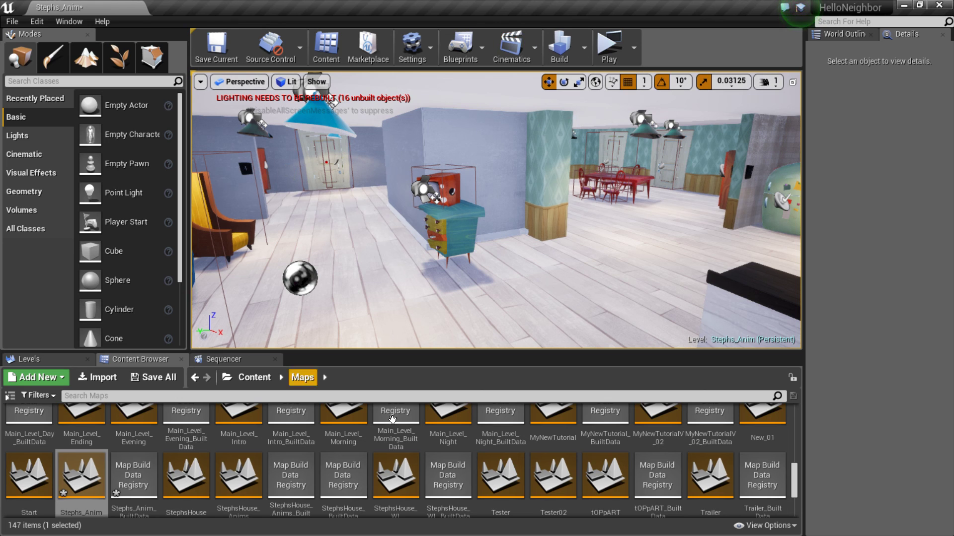
mouse_move(573, 127)
right_mouse_down()
mouse_move(497, 129)
mouse_move(586, 130)
right_mouse_up()
mouse_move(458, 220)
right_mouse_down()
mouse_move(497, 218)
mouse_move(457, 220)
right_mouse_up()
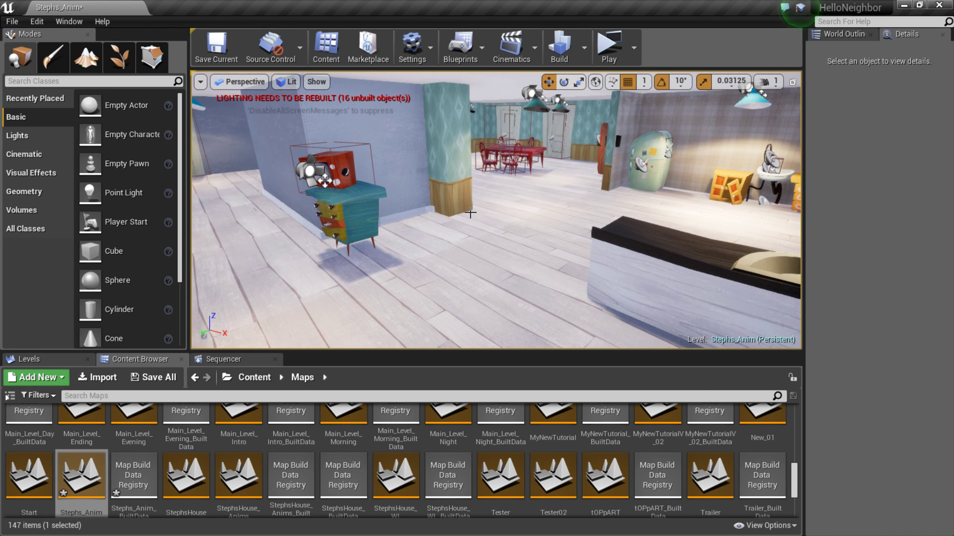